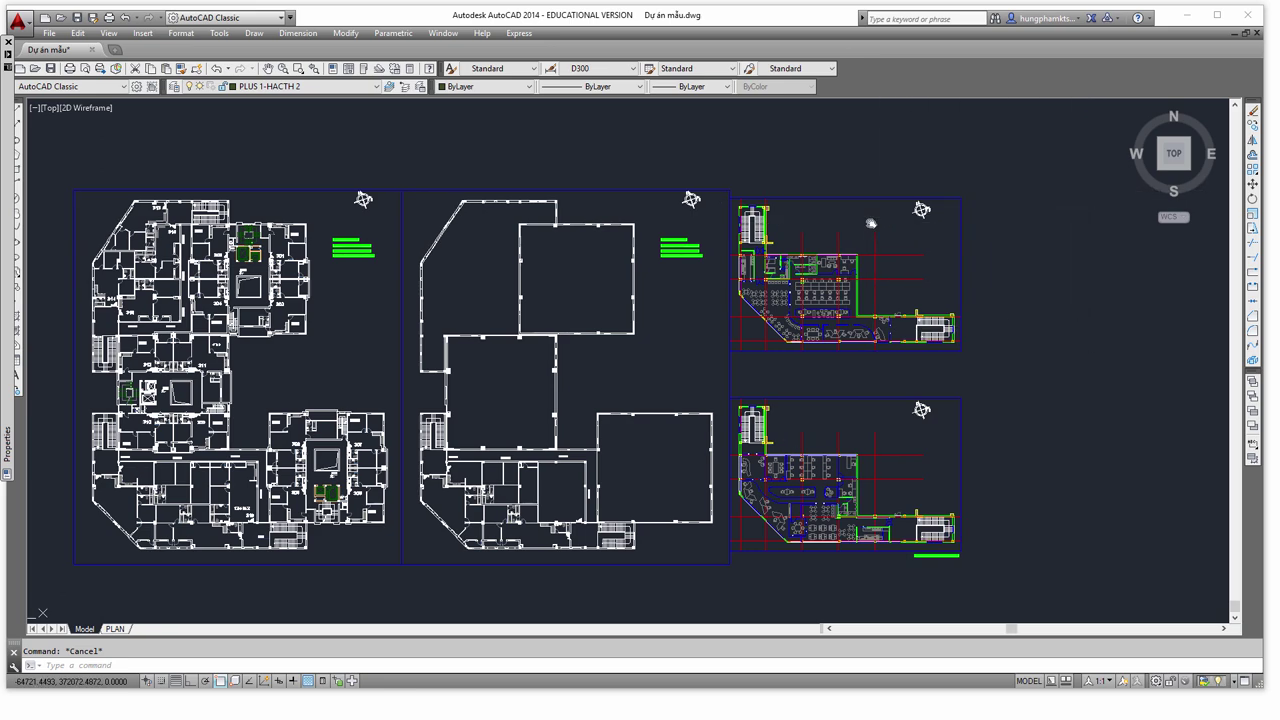
# Open MAIN MODEL.dwg, OPTION 1.dwg and OPTION 2.dwg at once, then show MAIN MODEL
pyautogui.moveTo(911, 215); pyautogui.dragTo(871, 223, button='middle')
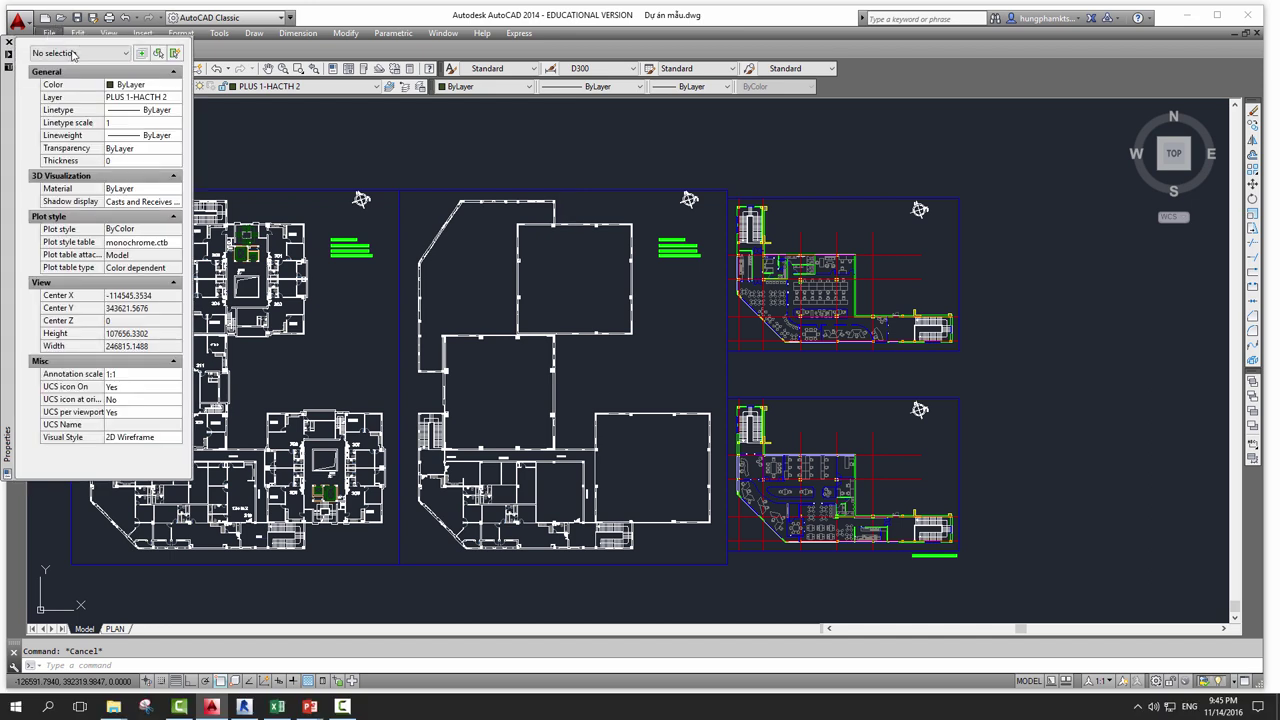
pyautogui.click(290, 137)
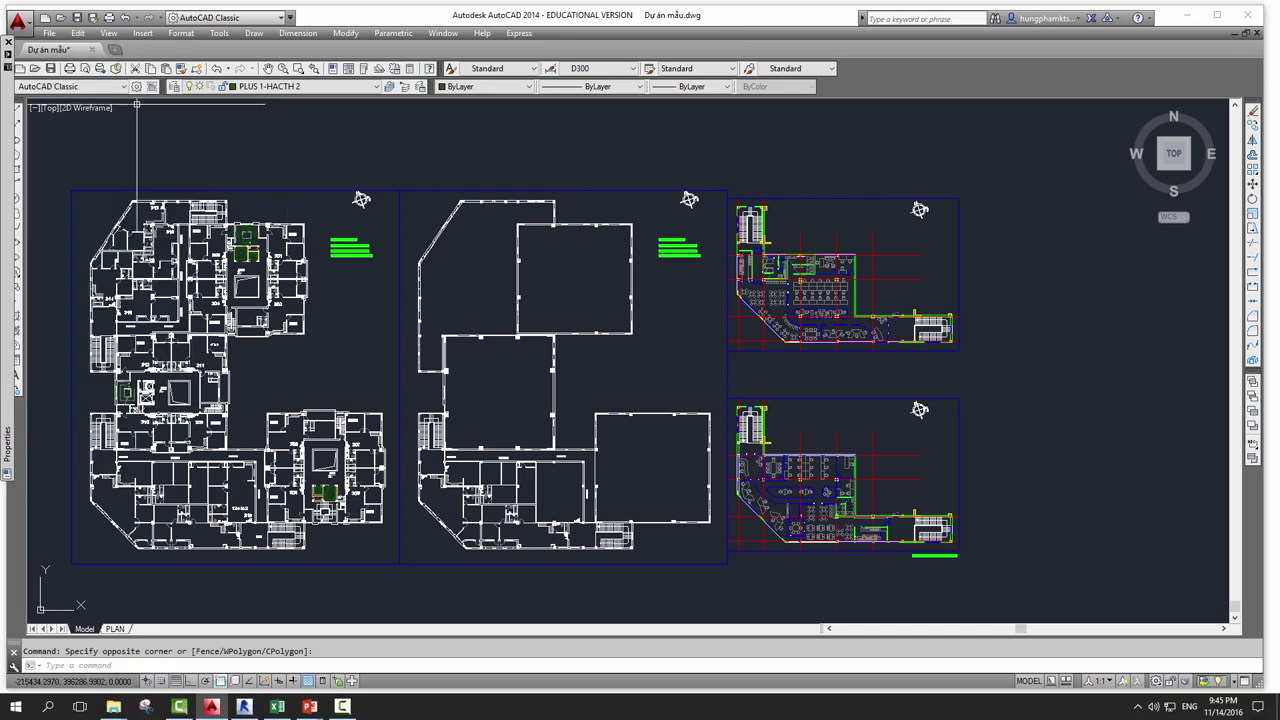
pyautogui.click(48, 33)
pyautogui.click(70, 78)
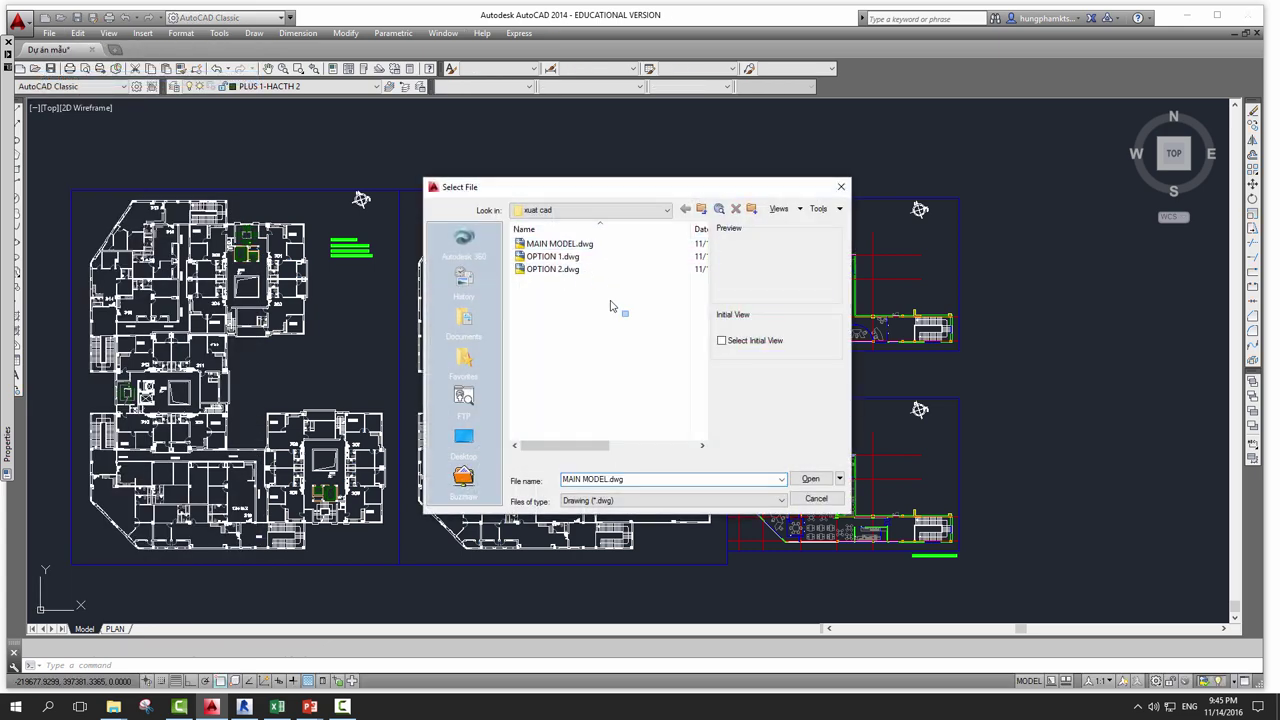
pyautogui.moveTo(628, 316); pyautogui.dragTo(520, 232)
pyautogui.click(811, 478)
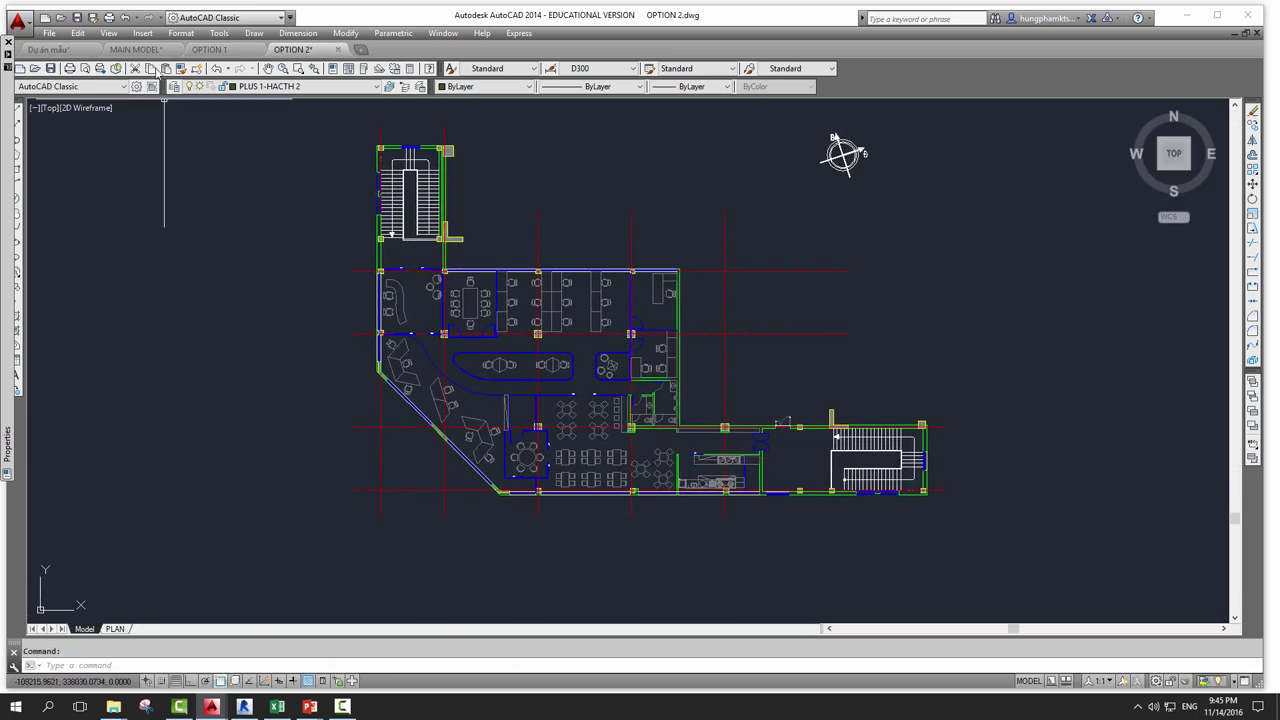
pyautogui.click(145, 51)
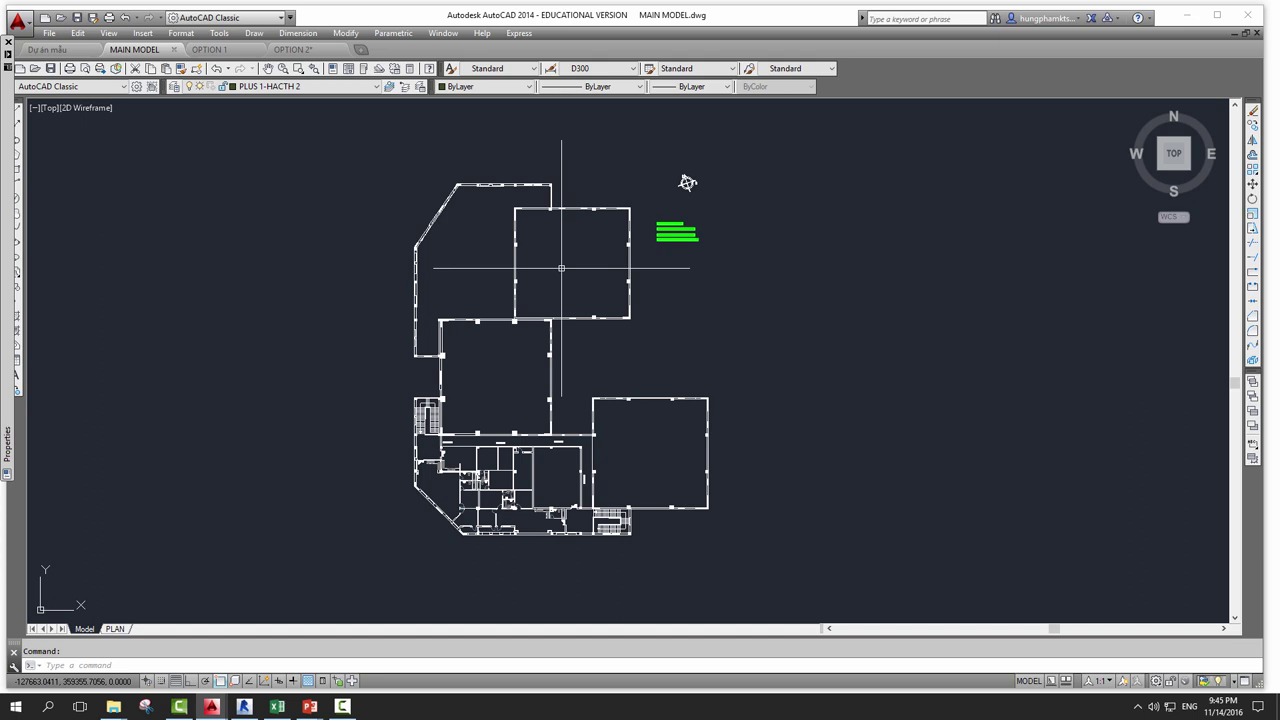
# Set Dynamic Input pointer input to absolute coordinates via the OS Drafting Settings
pyautogui.write('o')
pyautogui.write('s')
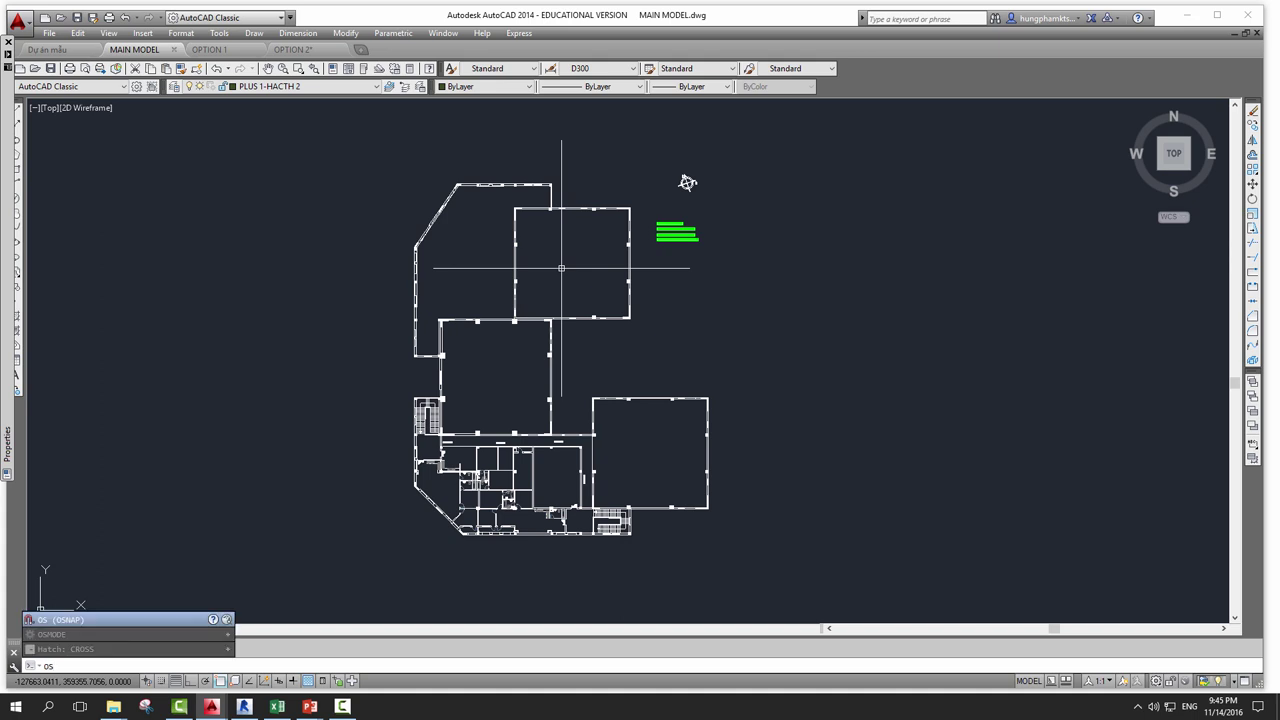
pyautogui.press('Return')
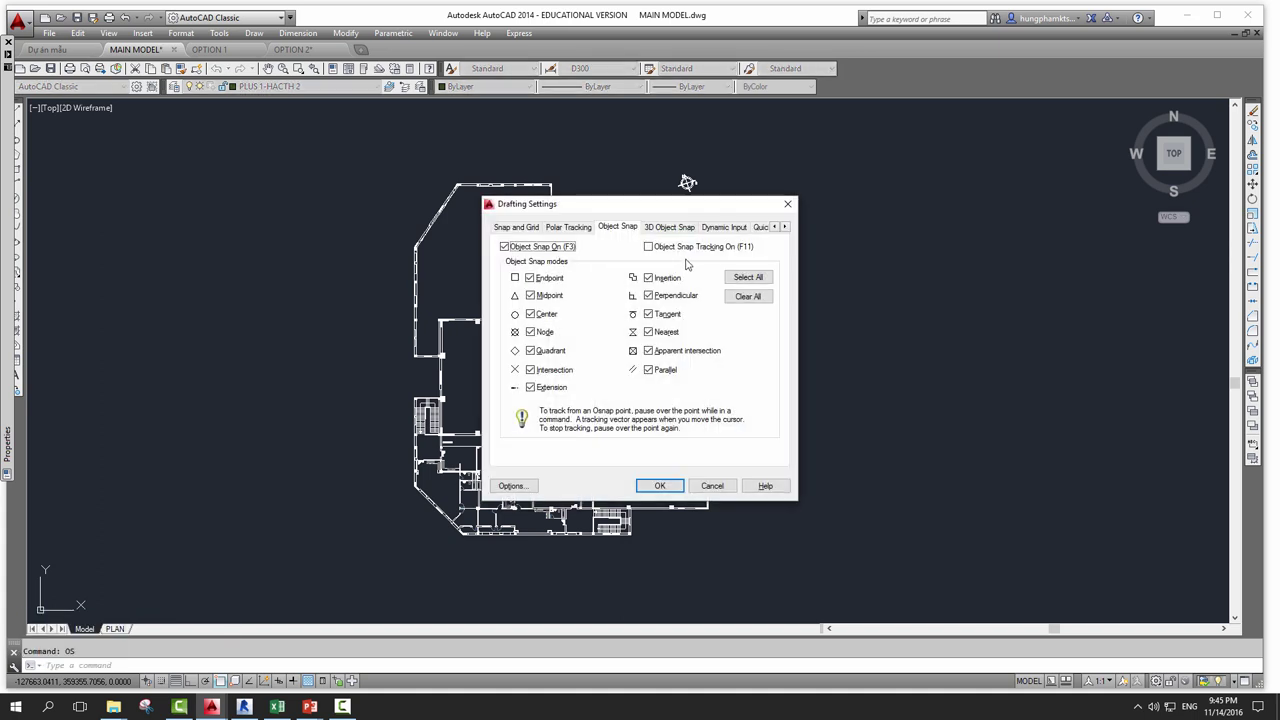
pyautogui.click(721, 227)
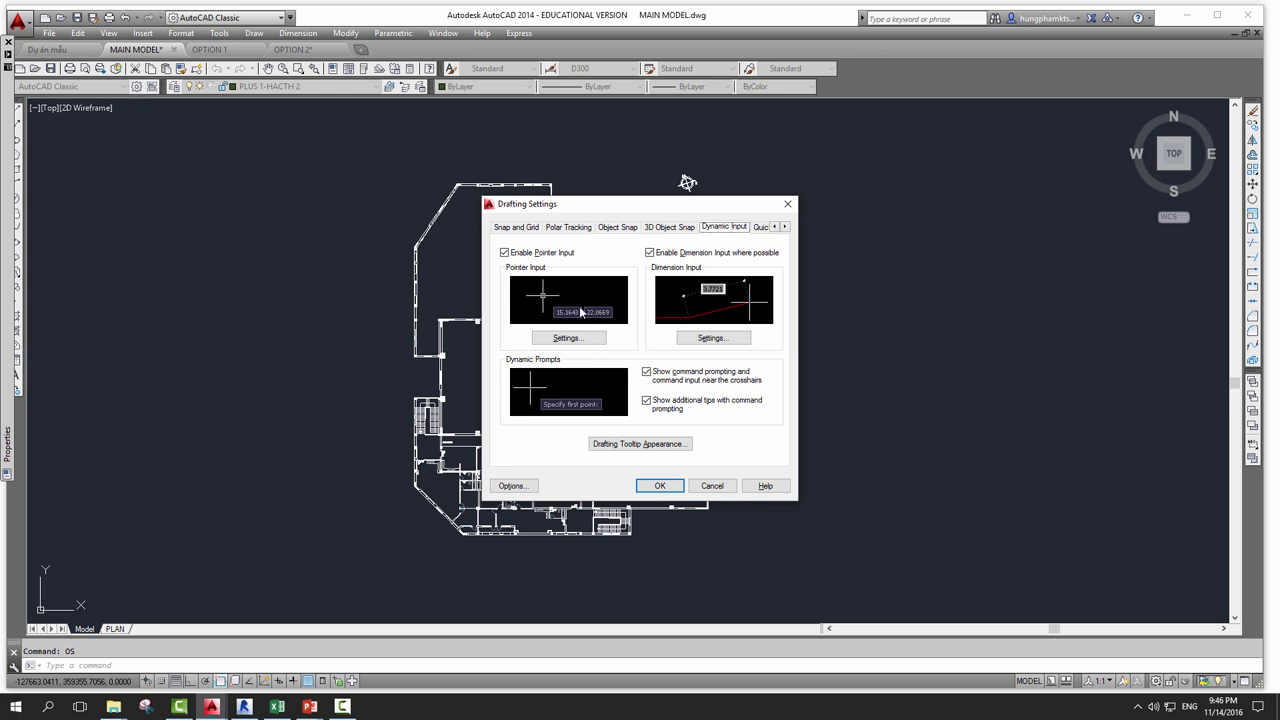
pyautogui.click(567, 340)
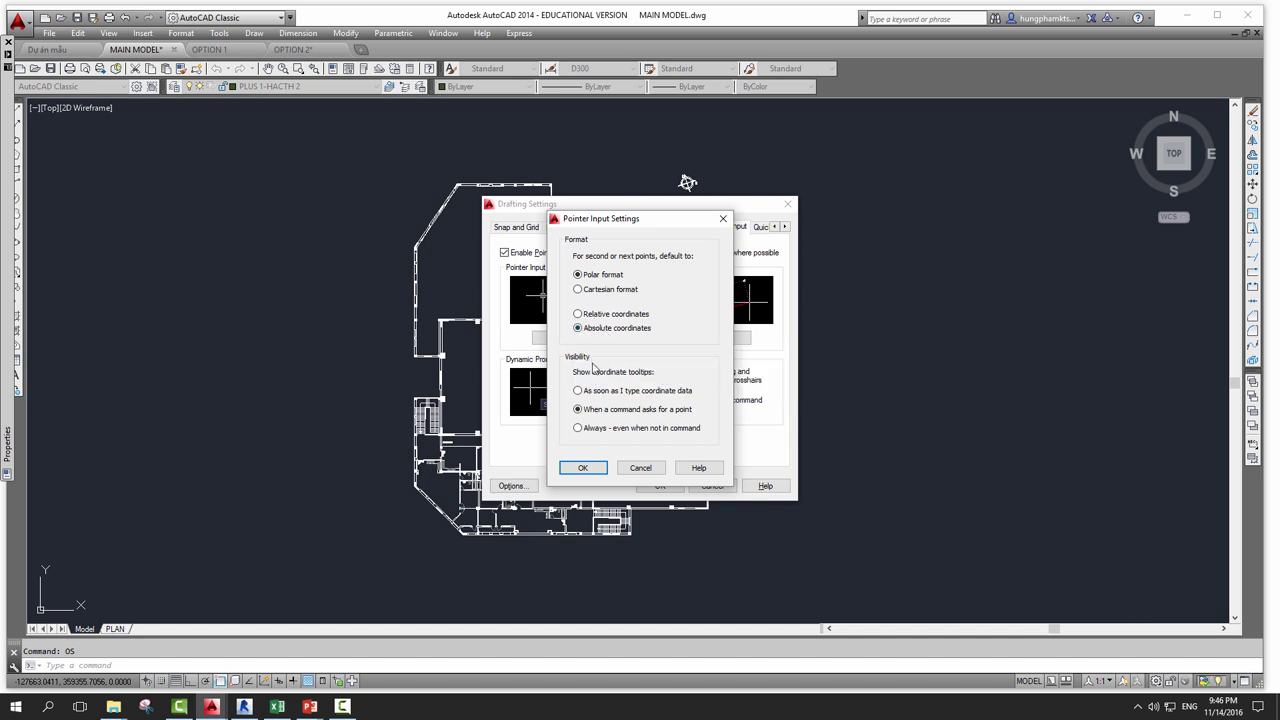
pyautogui.click(583, 467)
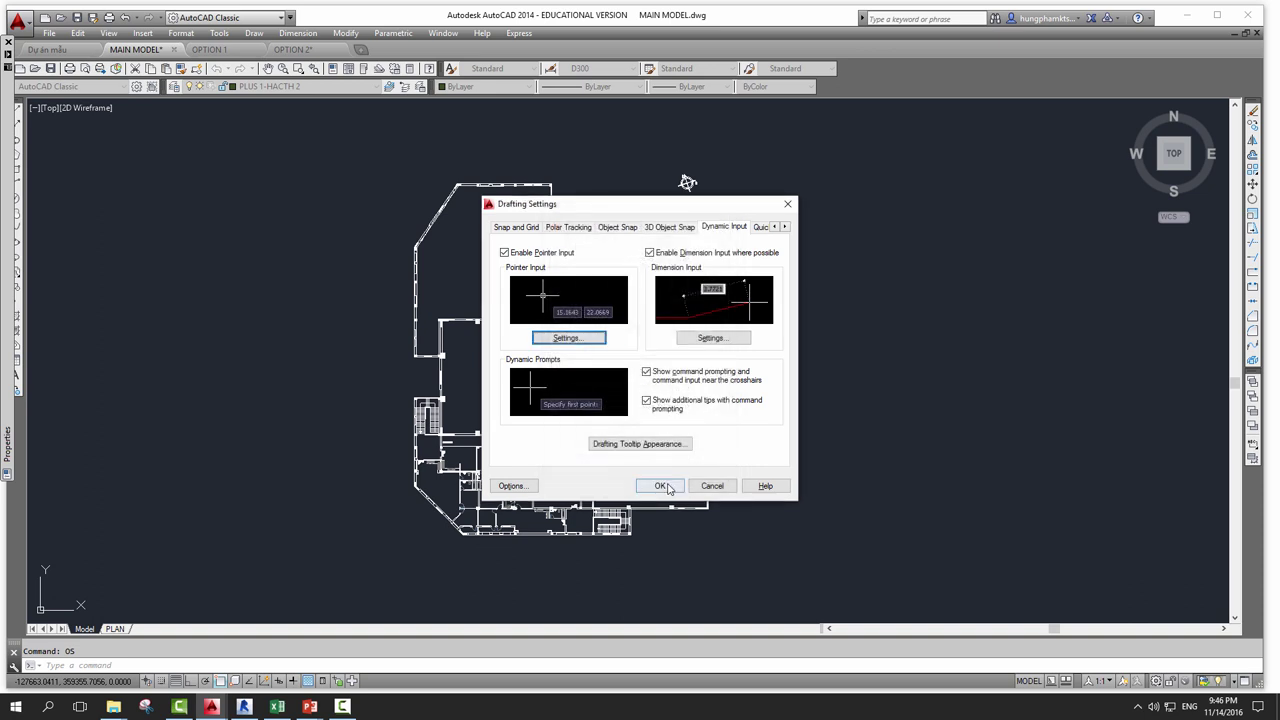
pyautogui.click(660, 486)
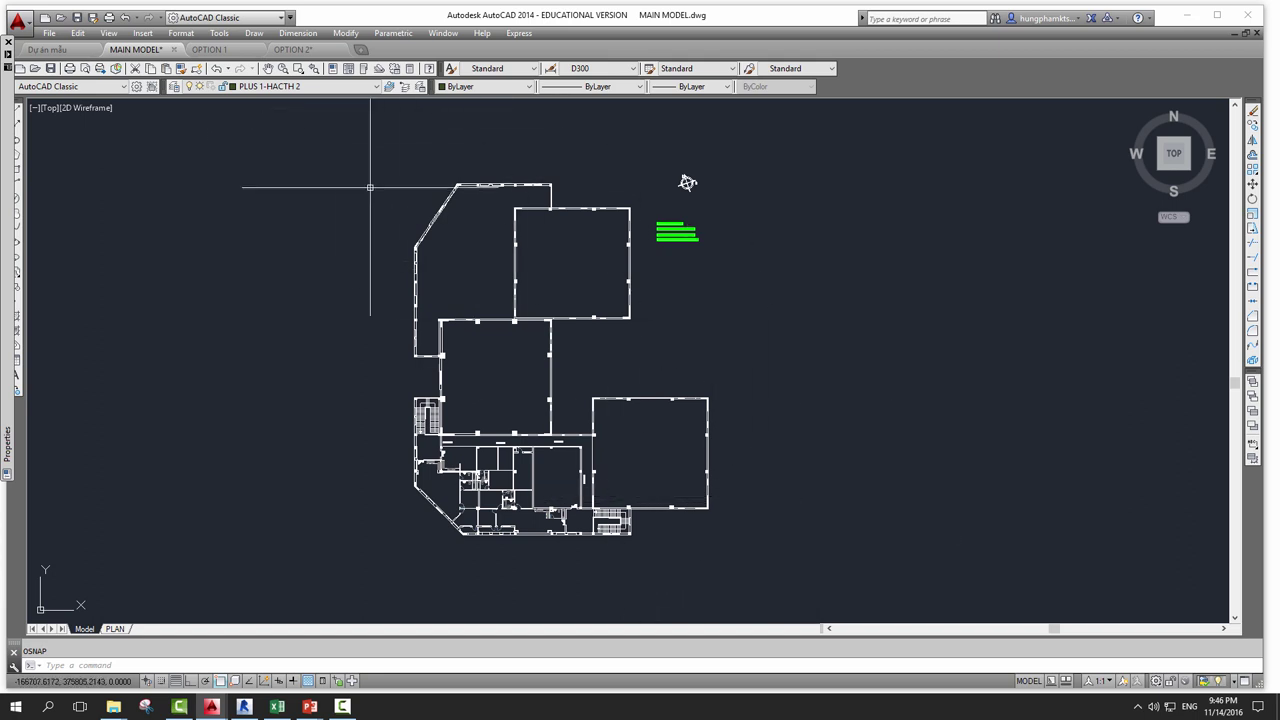
# Move the entire MAIN MODEL plan from the column corner near 'thong tang' to 0,0
pyautogui.click(336, 122)
pyautogui.click(858, 585)
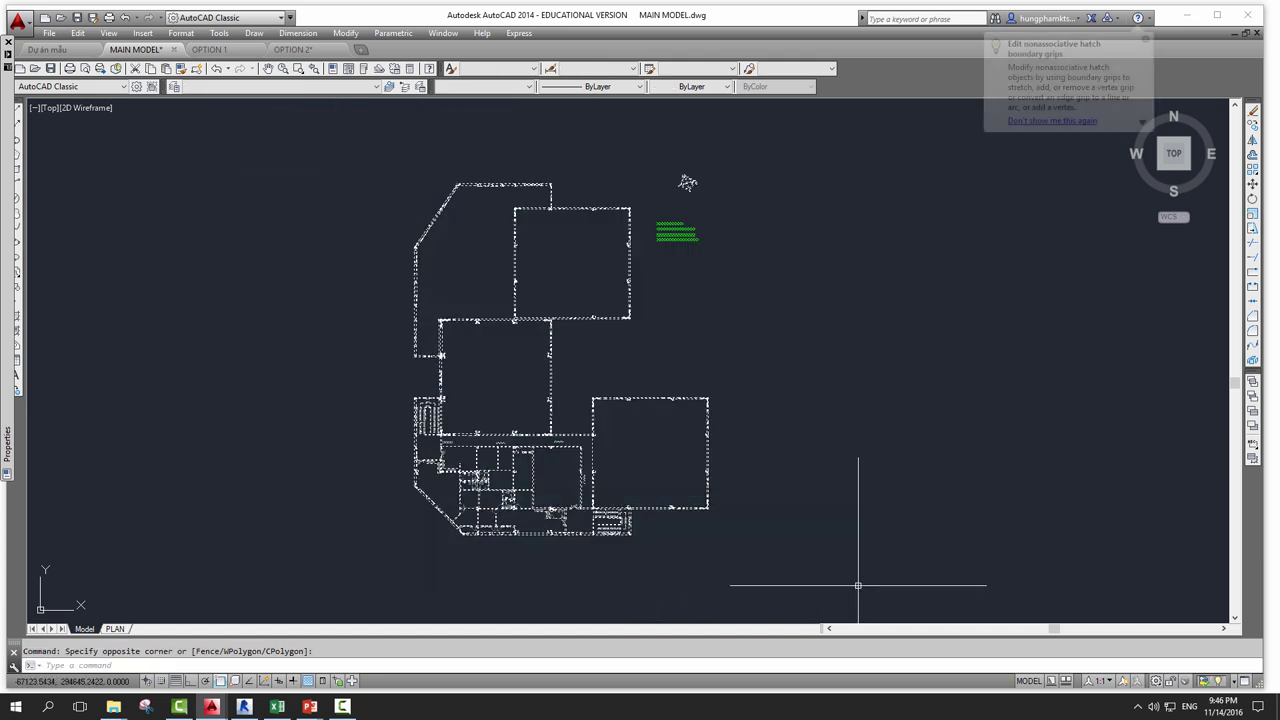
pyautogui.write('m')
pyautogui.press('Return')
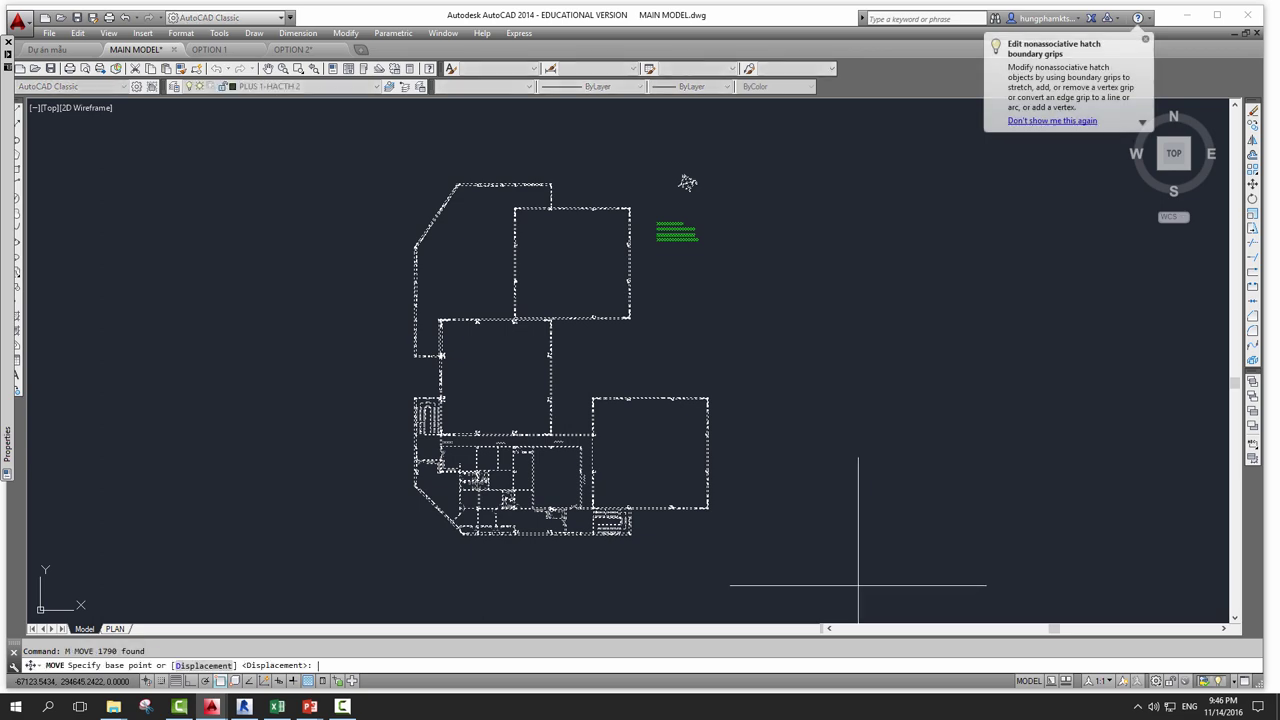
pyautogui.scroll(4, 419, 438)
pyautogui.scroll(2, 419, 438)
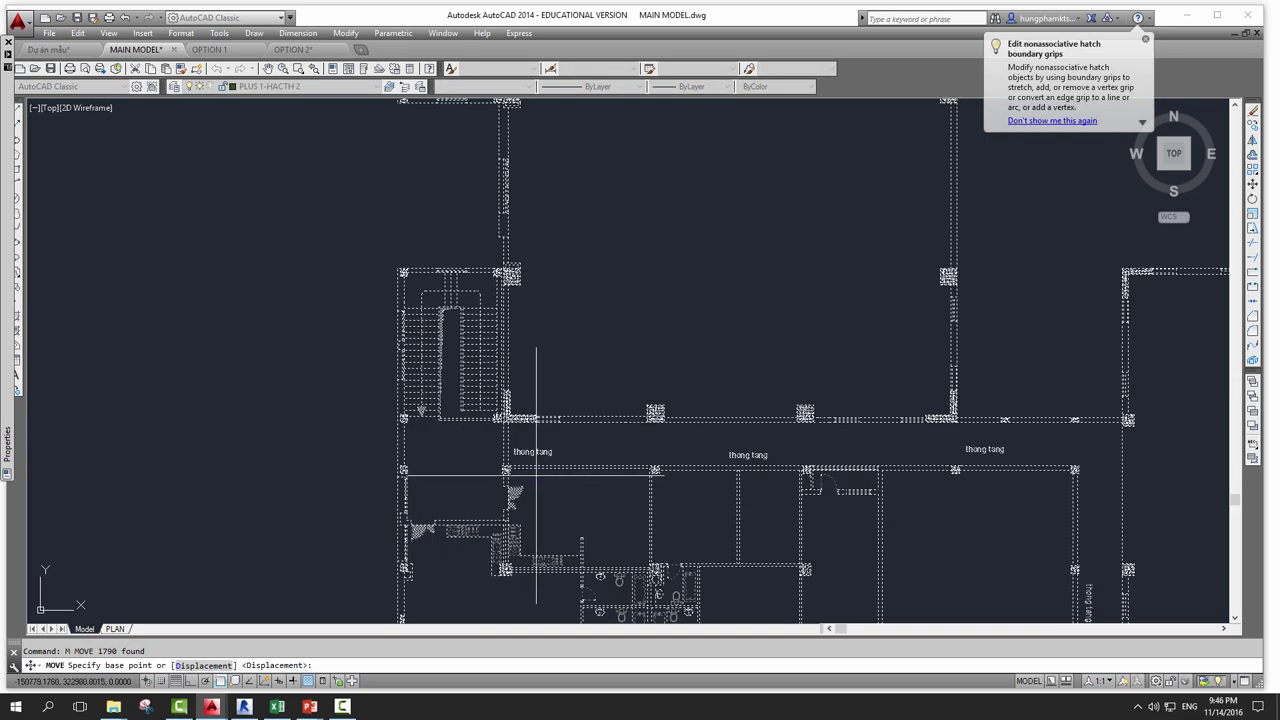
pyautogui.moveTo(564, 333); pyautogui.dragTo(507, 406, button='middle')
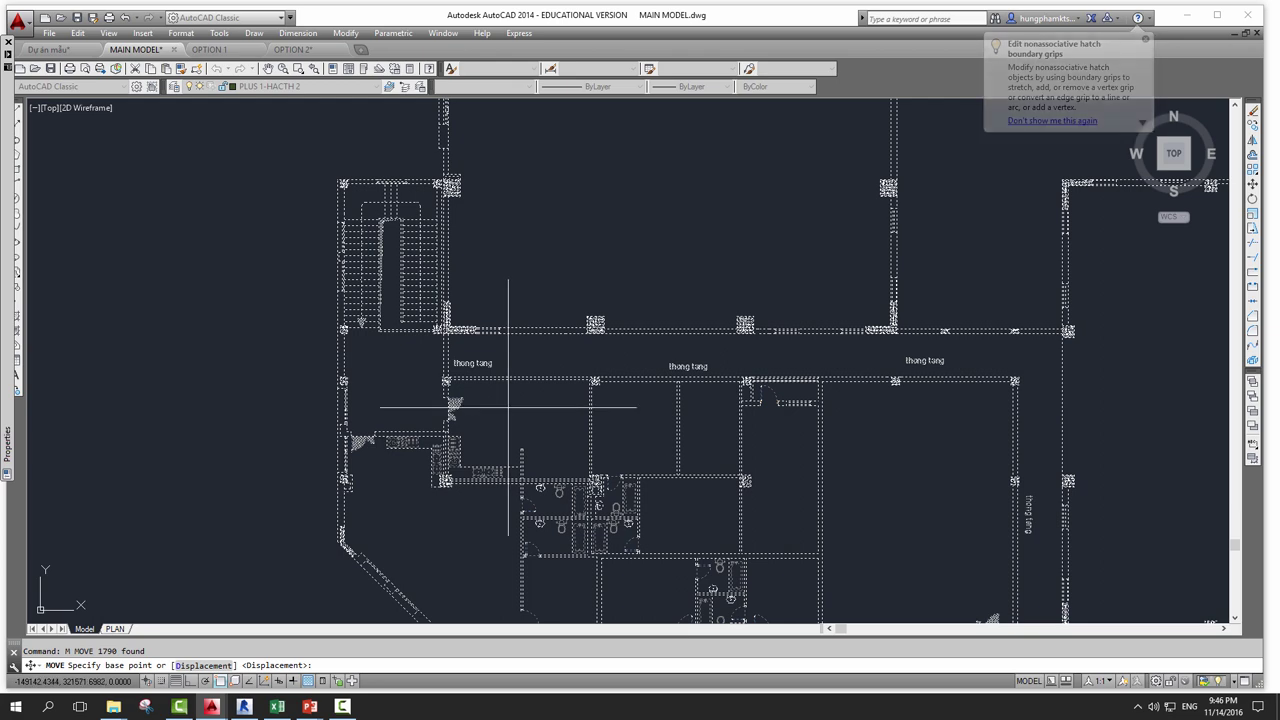
pyautogui.scroll(6, 437, 366)
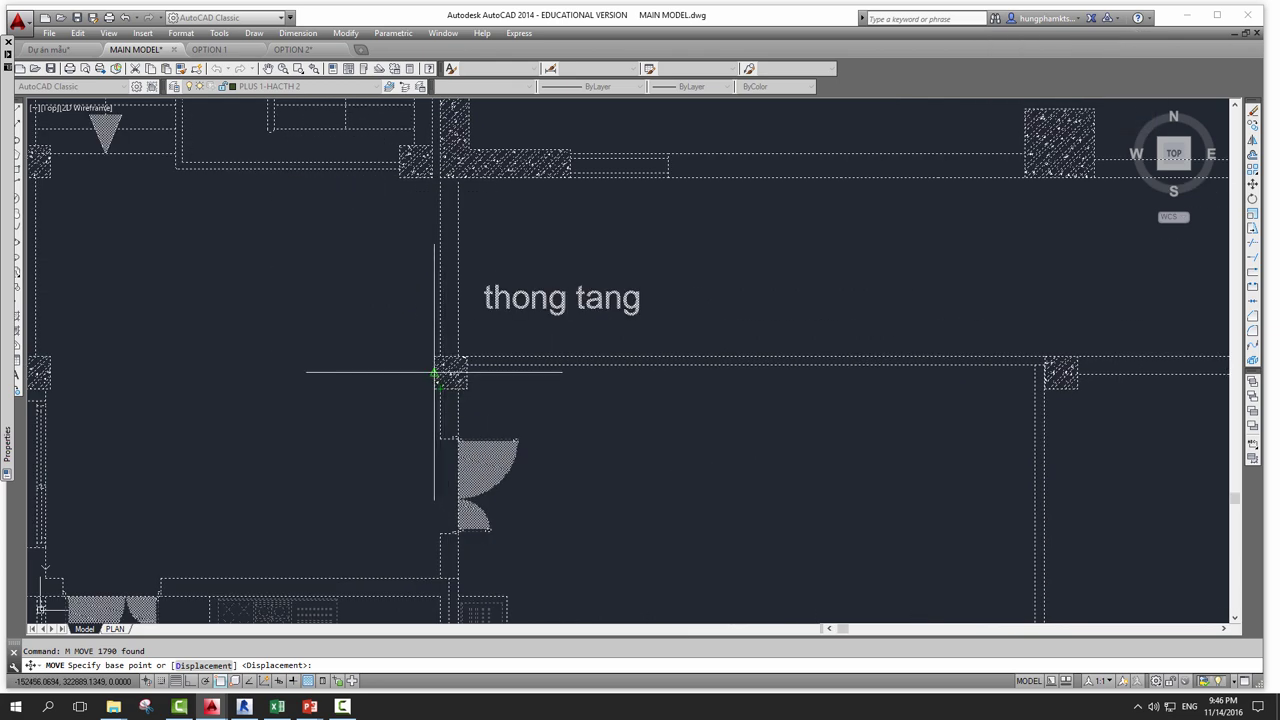
pyautogui.scroll(-4, 548, 374)
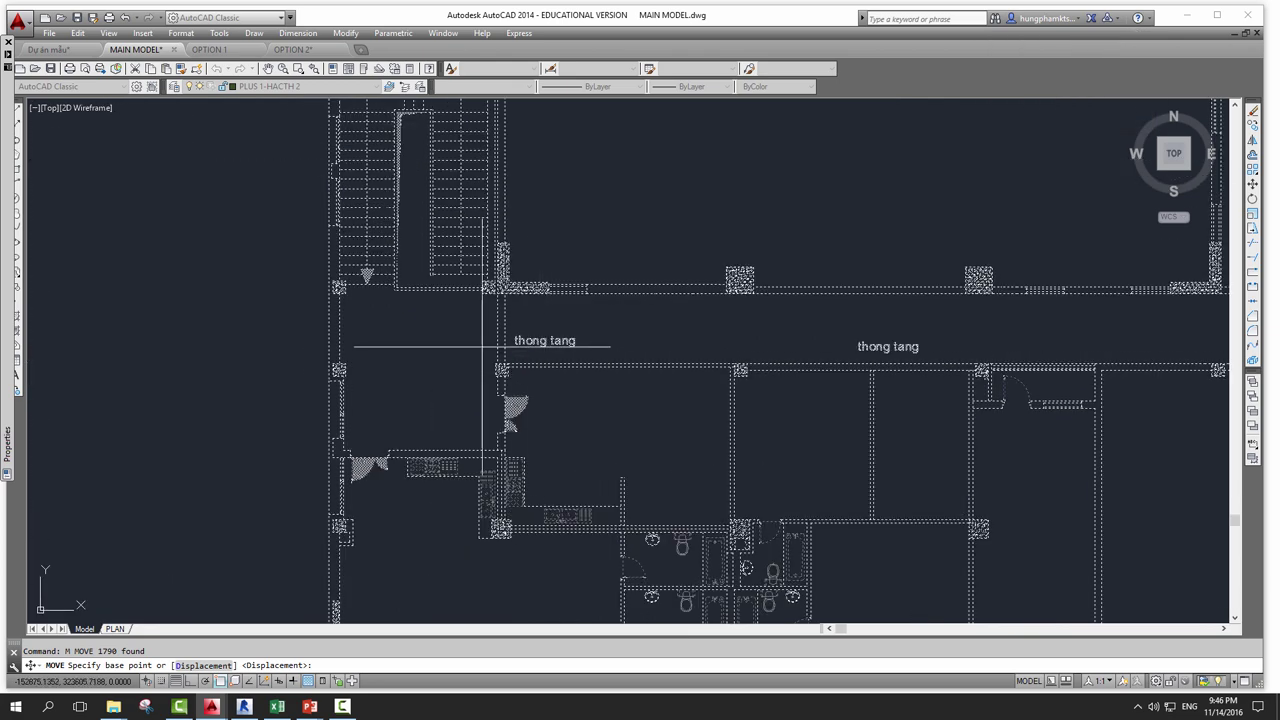
pyautogui.scroll(4, 502, 362)
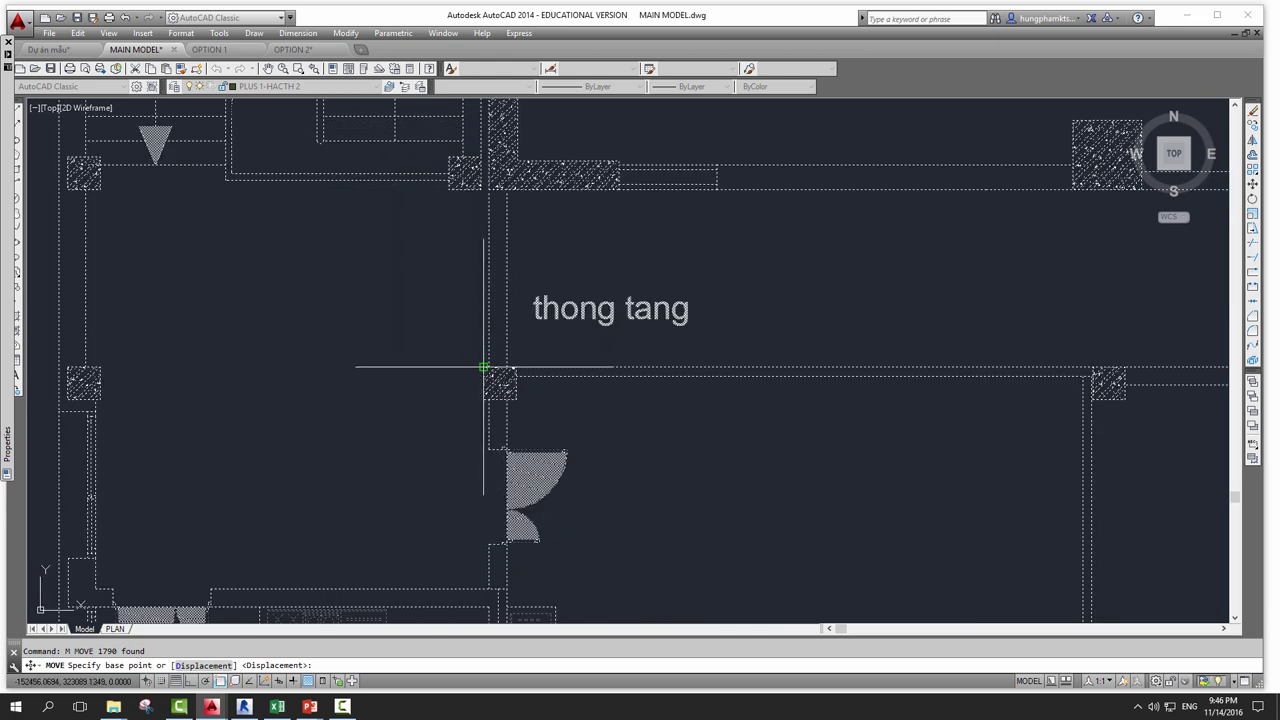
pyautogui.click(484, 368)
pyautogui.write('@')
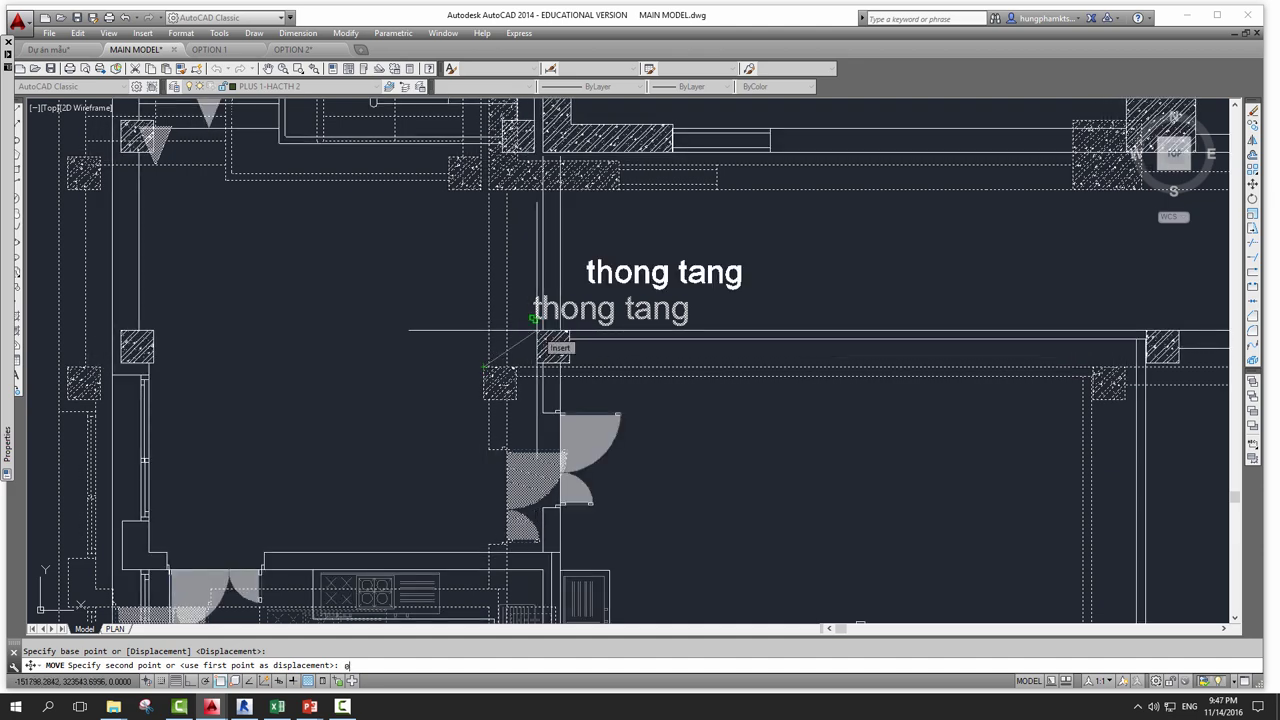
pyautogui.write('0,0')
pyautogui.press('Return')
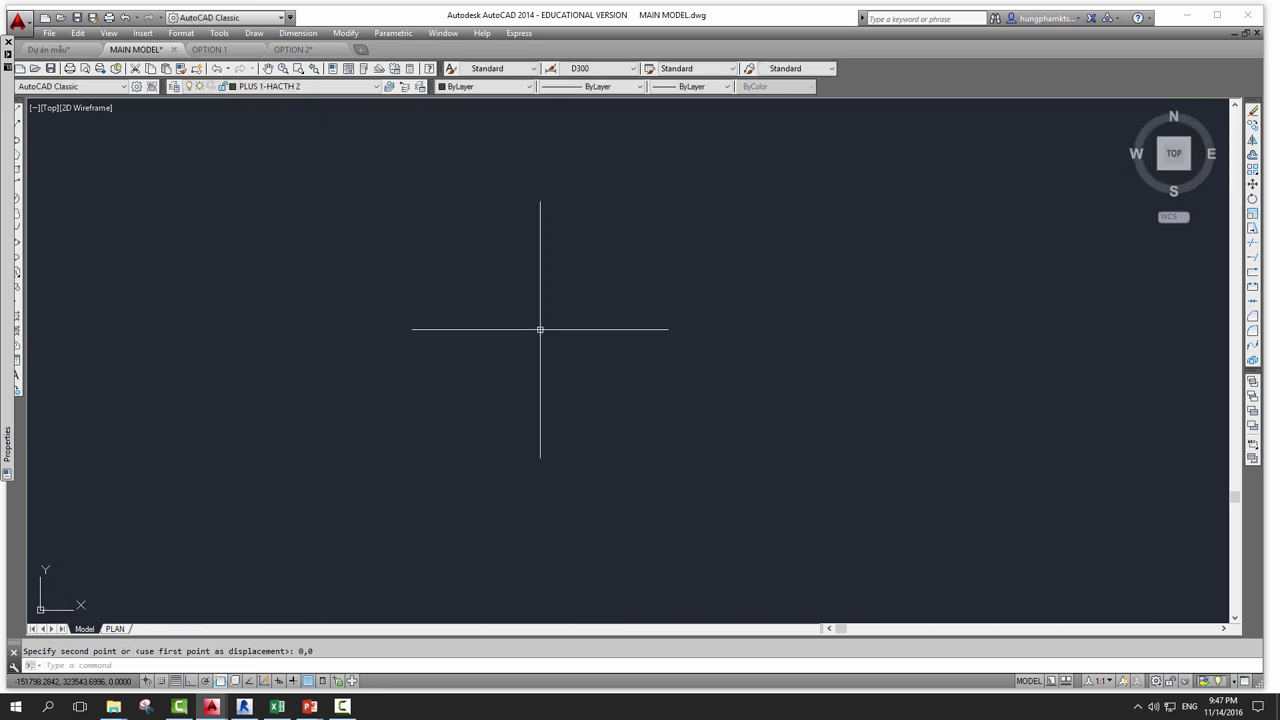
# Draw a marker circle centred on the column corner now at 0,0
pyautogui.scroll(3, 560, 283)
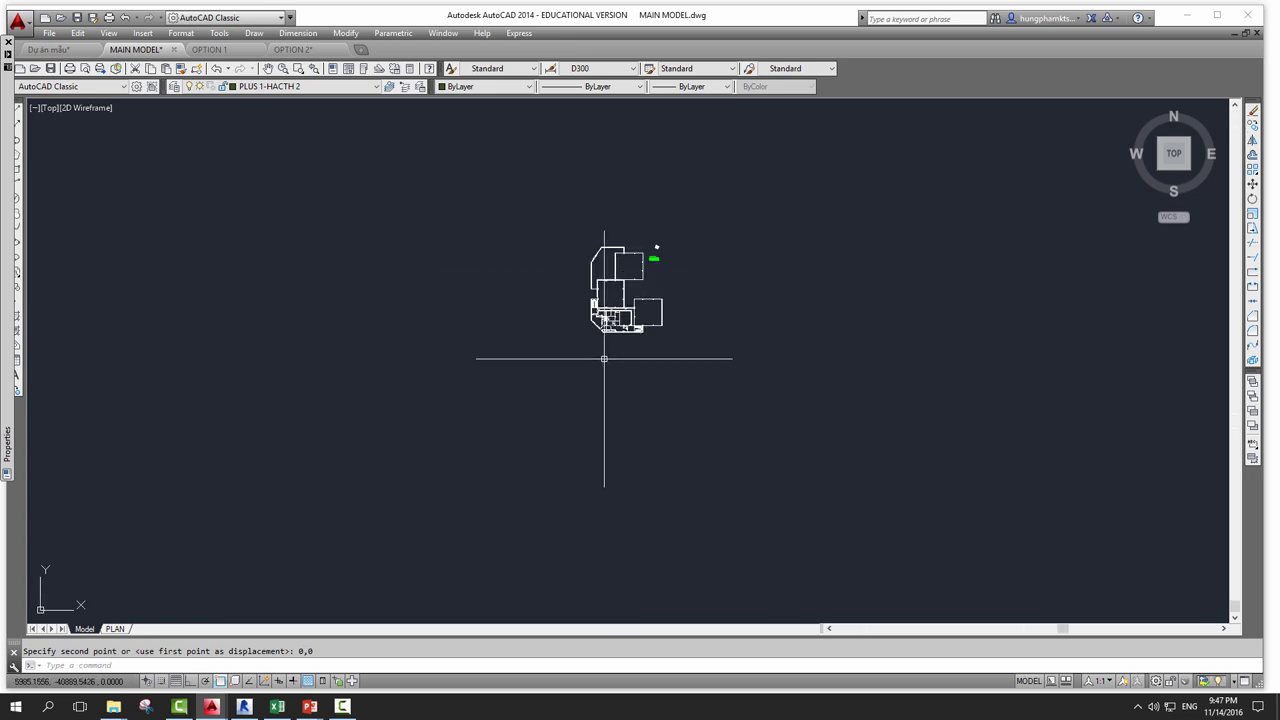
pyautogui.scroll(3, 600, 357)
pyautogui.scroll(3, 594, 330)
pyautogui.scroll(3, 565, 390)
pyautogui.scroll(5, 540, 395)
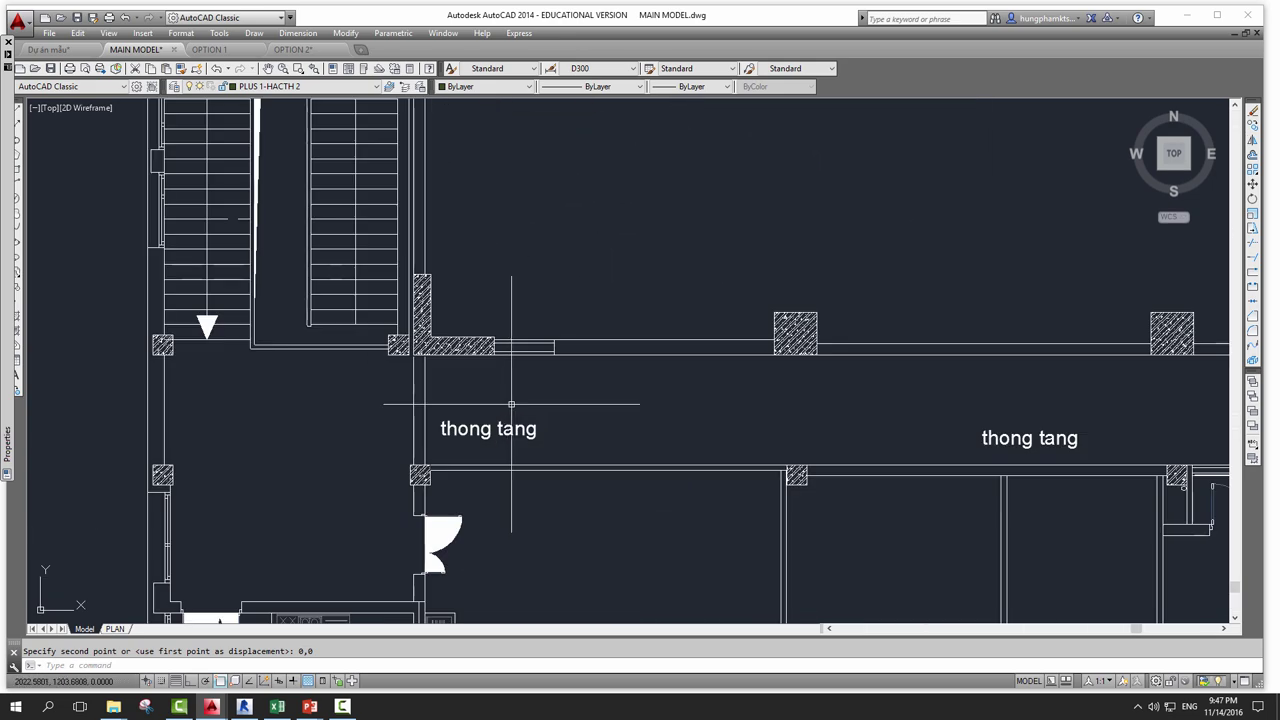
pyautogui.write('c')
pyautogui.press('Return')
pyautogui.scroll(3, 430, 460)
pyautogui.click(392, 469)
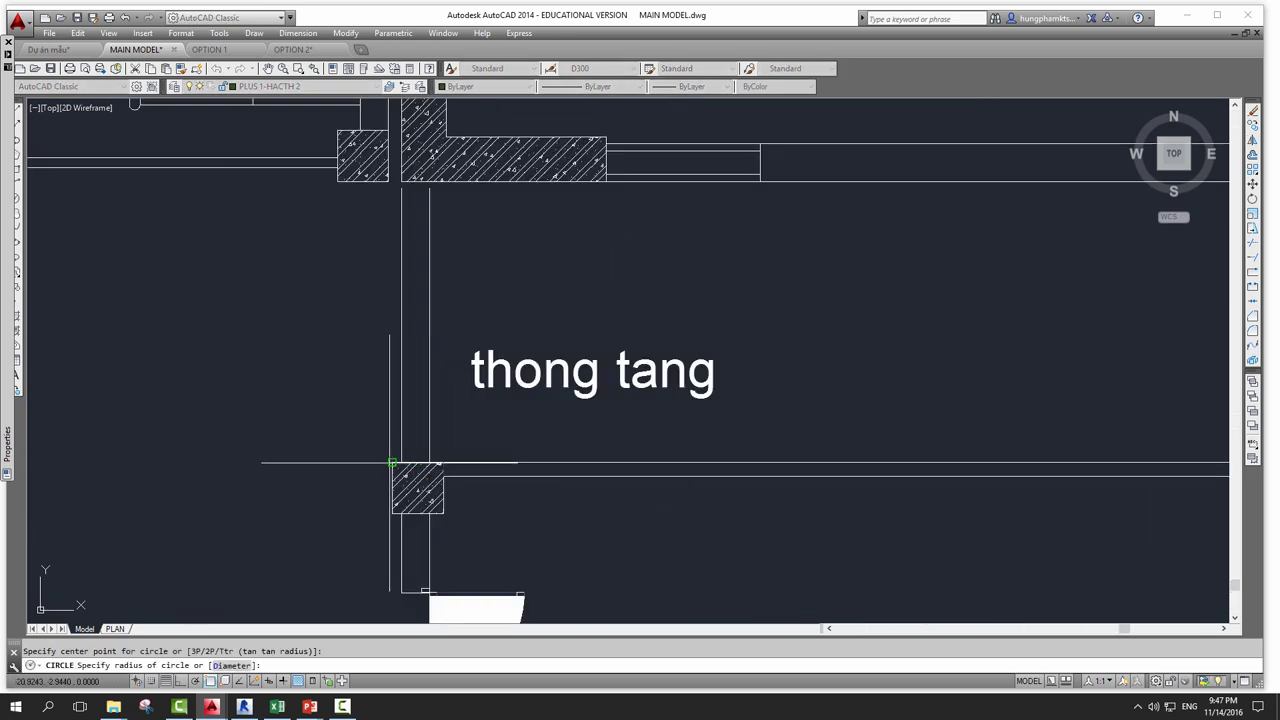
pyautogui.click(392, 433)
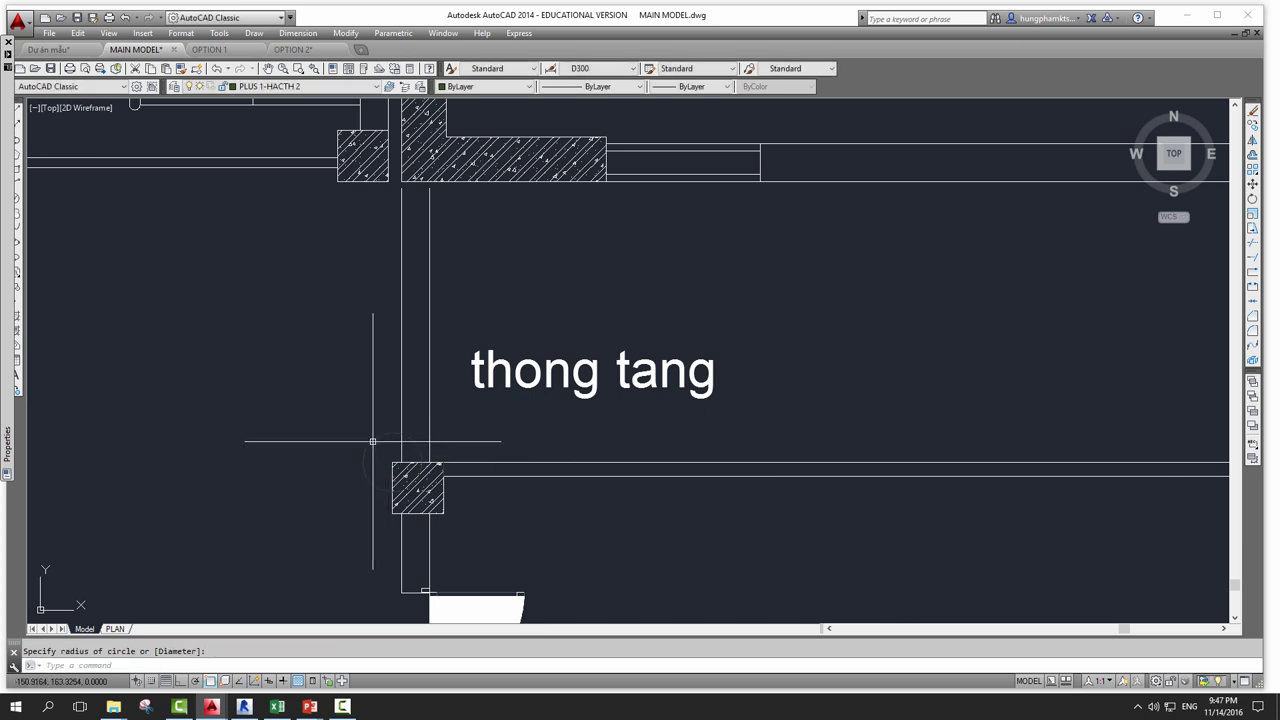
pyautogui.click(368, 458)
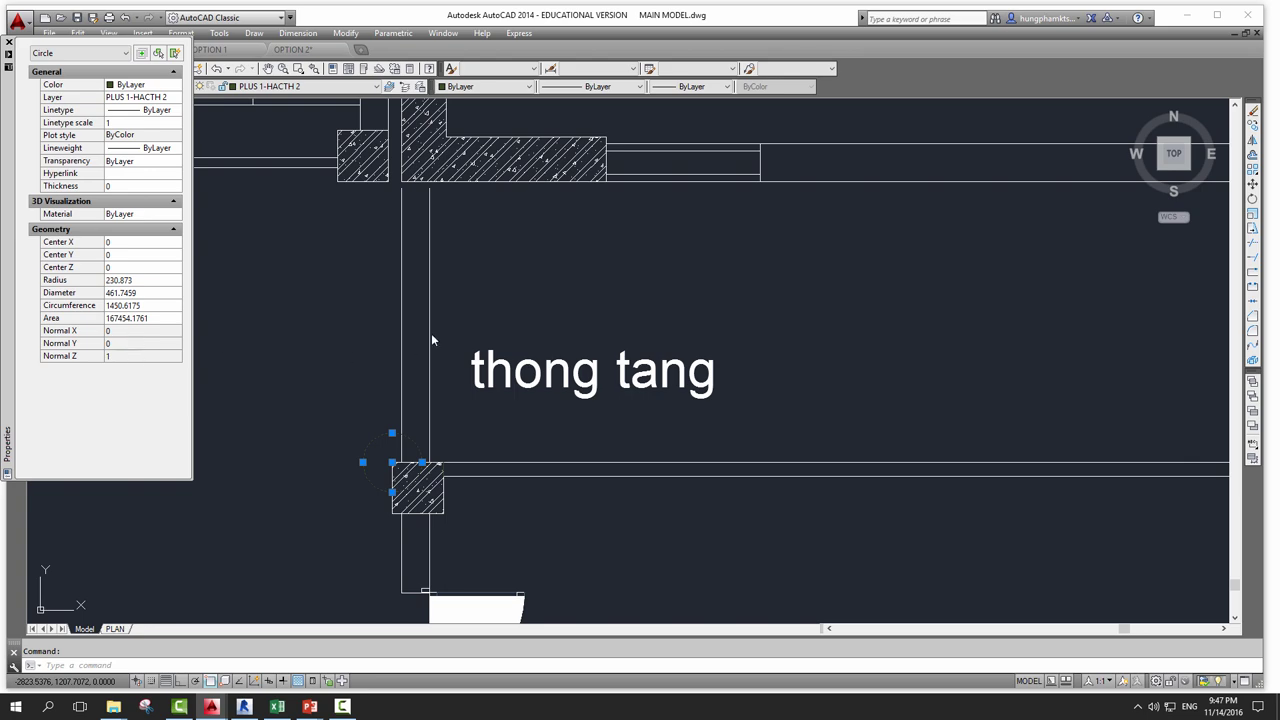
pyautogui.press('Escape')
# Save MAIN MODEL, dismiss the Autodesk 360 warning, and bring up the OPTION 1 drawing
pyautogui.scroll(-3, 516, 388)
pyautogui.scroll(-3, 516, 388)
pyautogui.scroll(-3, 516, 388)
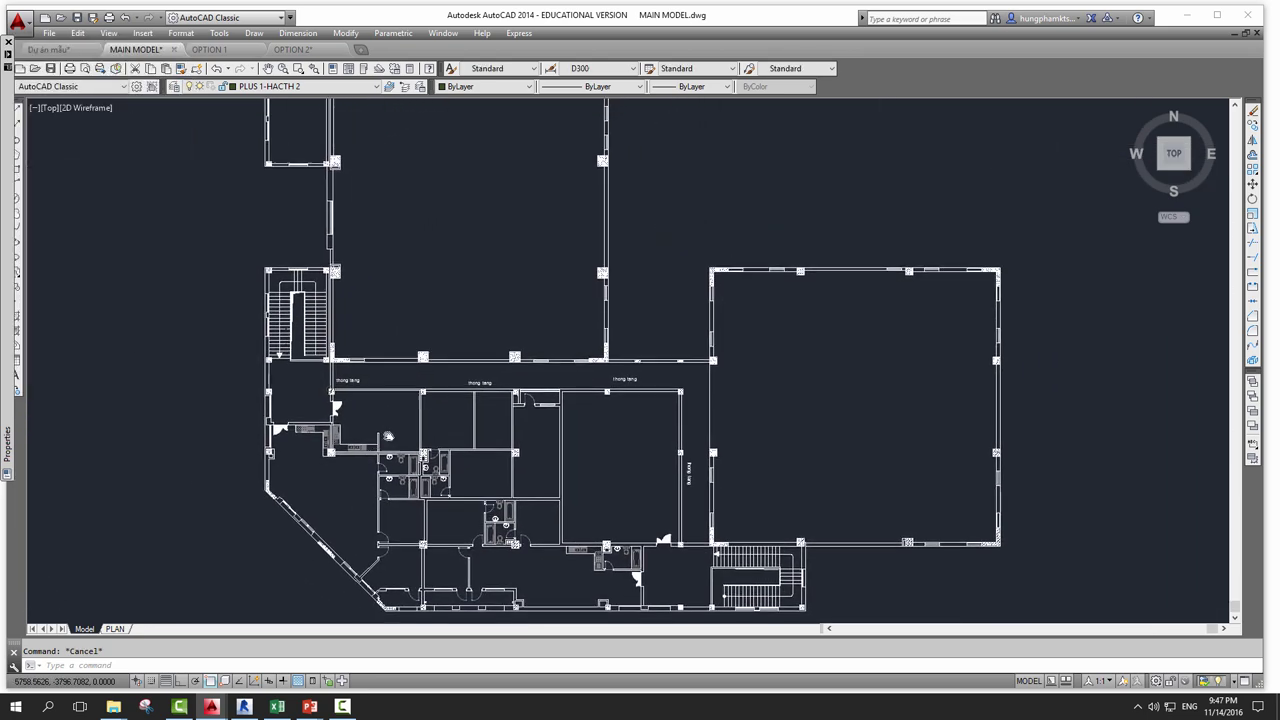
pyautogui.scroll(-3, 370, 428)
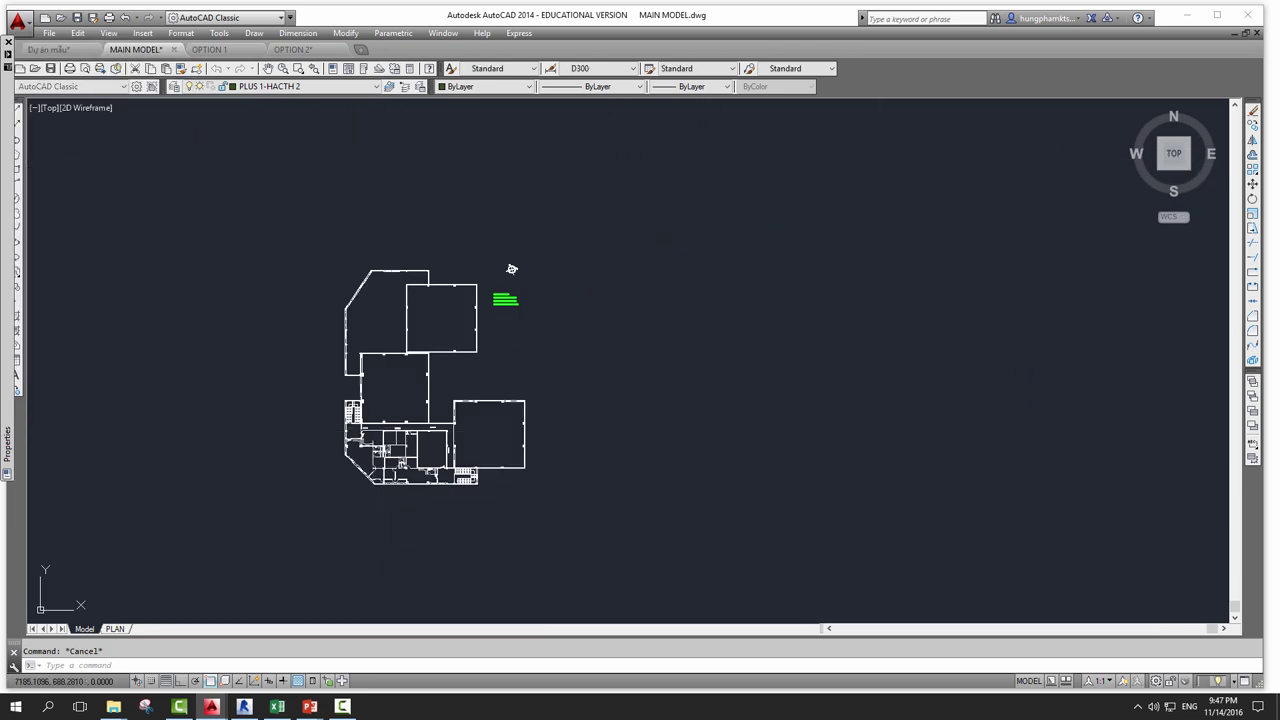
pyautogui.hotkey('ctrl', 's')
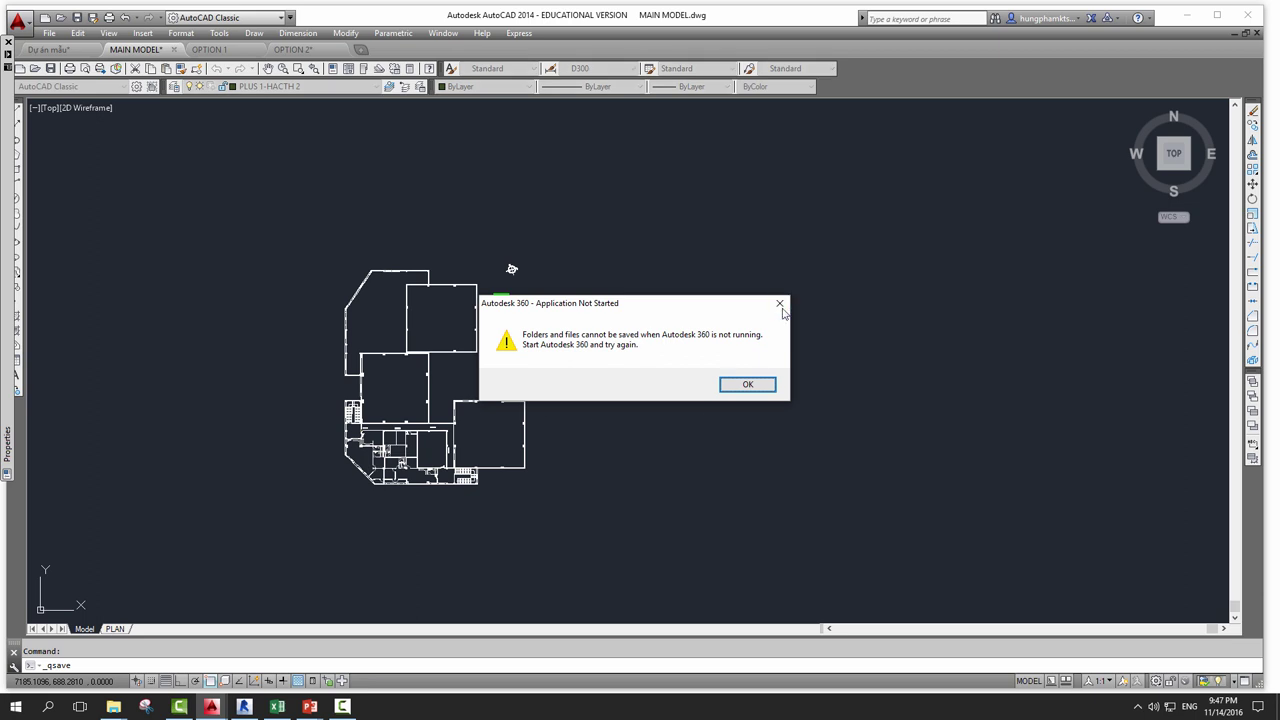
pyautogui.click(779, 303)
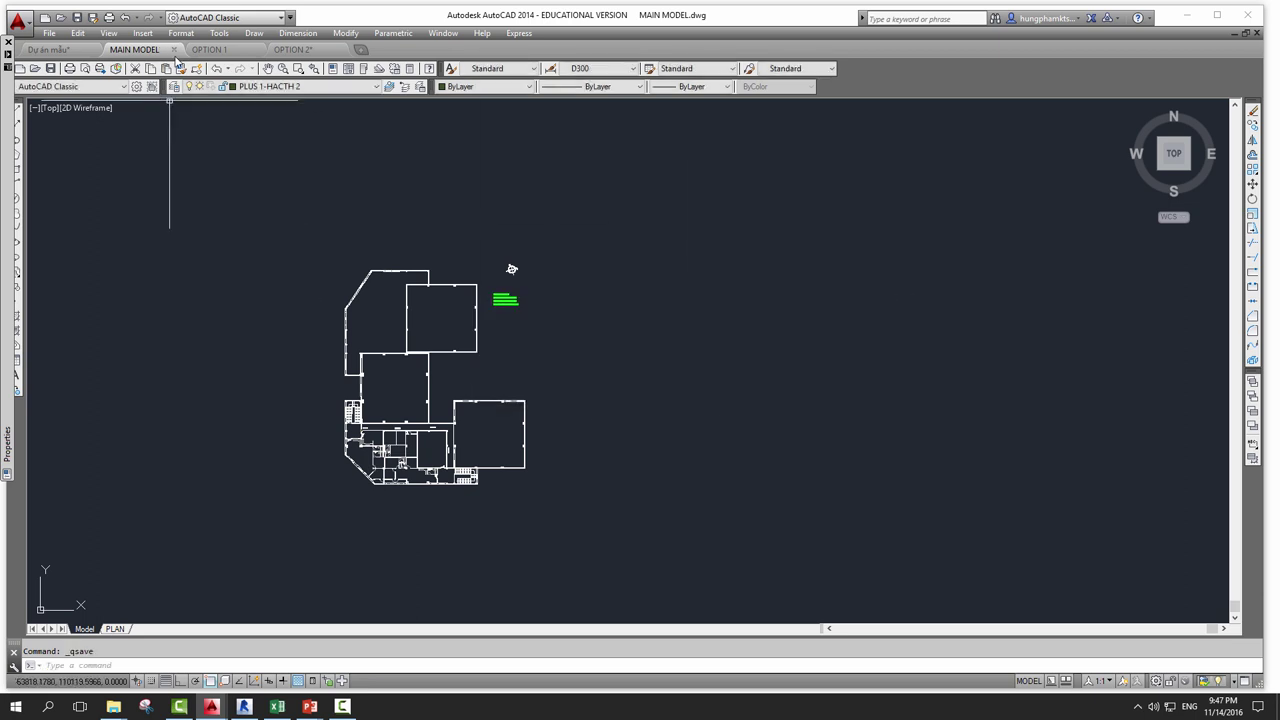
pyautogui.click(209, 49)
pyautogui.moveTo(692, 387); pyautogui.dragTo(399, 412, button='middle')
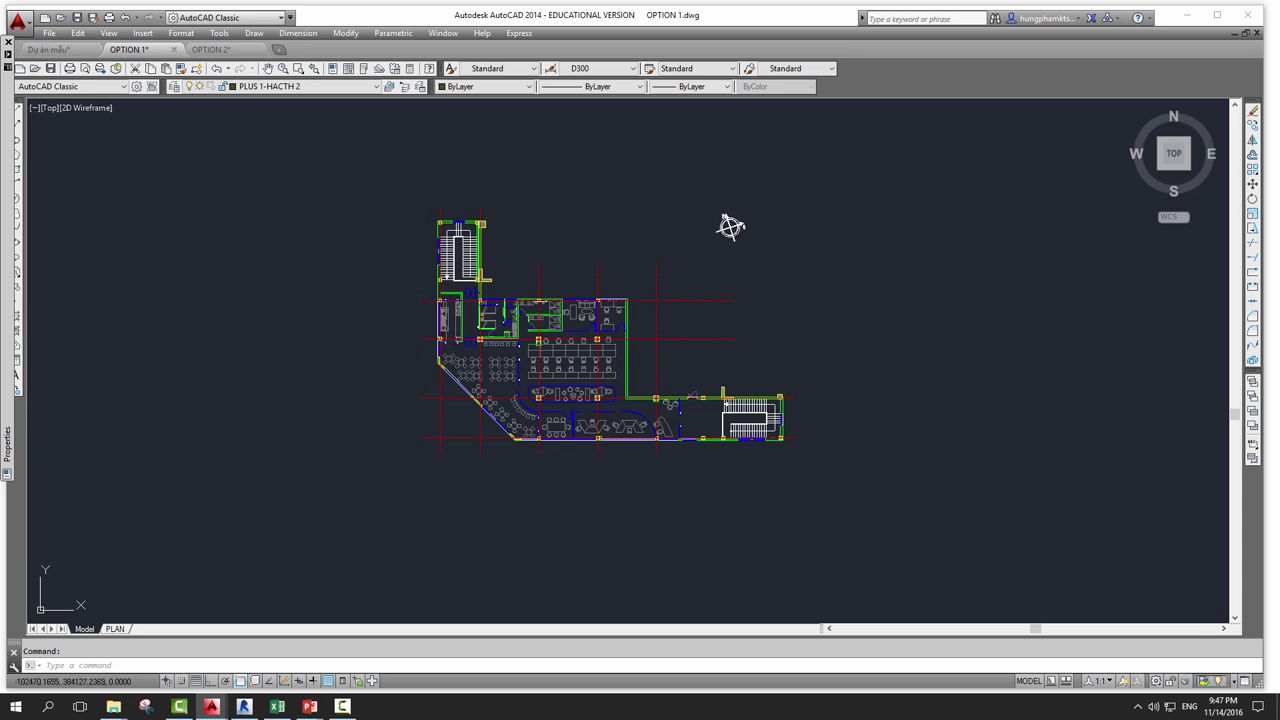
# Move the whole OPTION 1 plan so its column corner lands at 0,0
pyautogui.click(354, 152)
pyautogui.click(900, 553)
pyautogui.write('m')
pyautogui.press('Return')
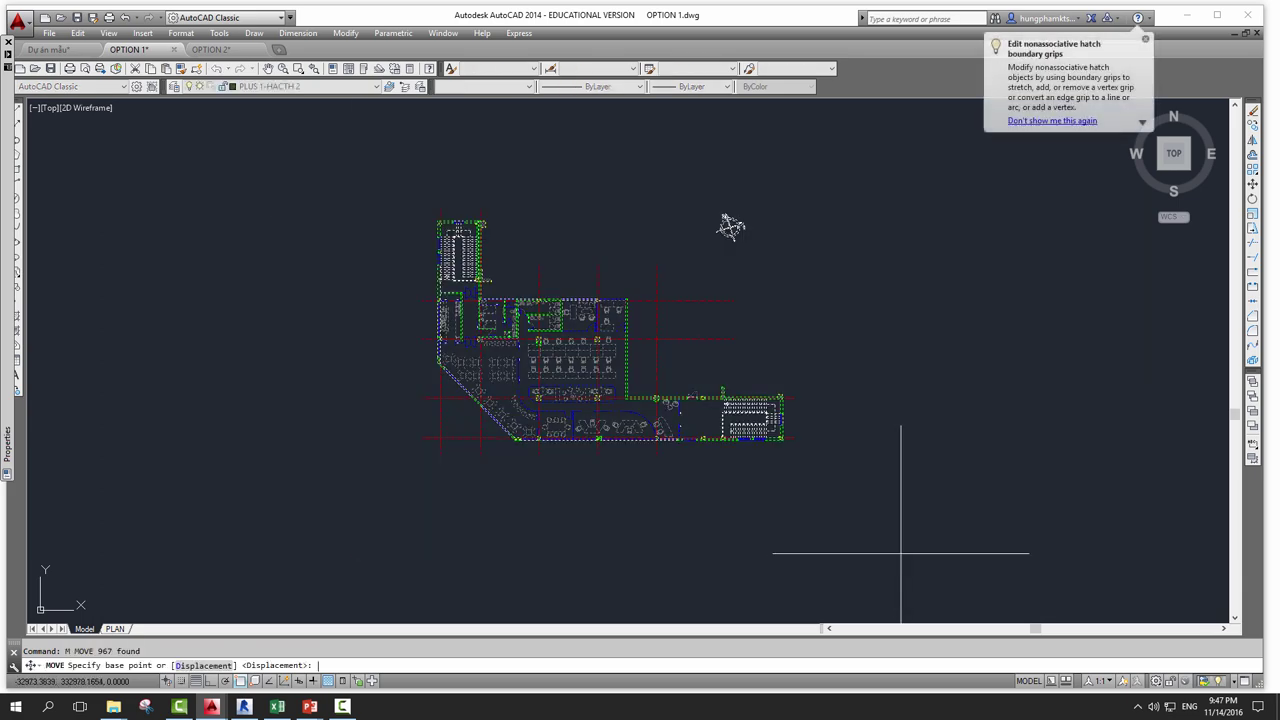
pyautogui.scroll(3, 486, 240)
pyautogui.scroll(2, 349, 228)
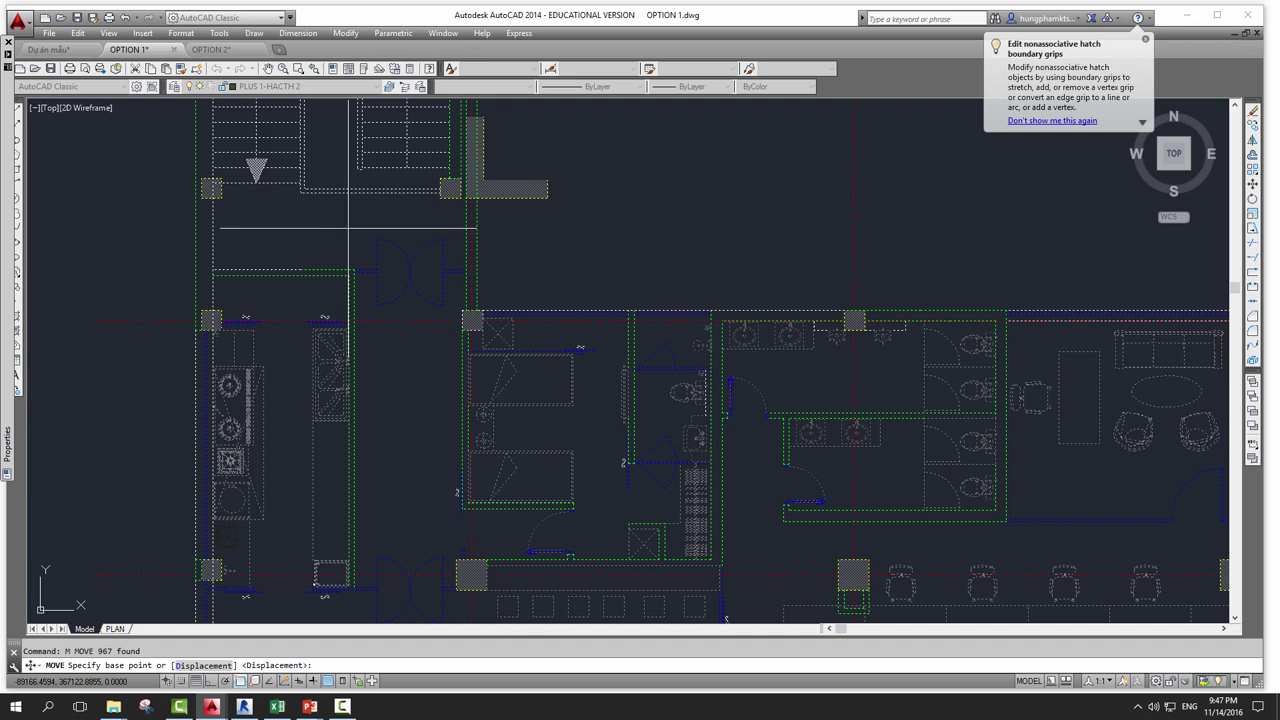
pyautogui.scroll(1, 470, 335)
pyautogui.scroll(6, 460, 310)
pyautogui.click(463, 282)
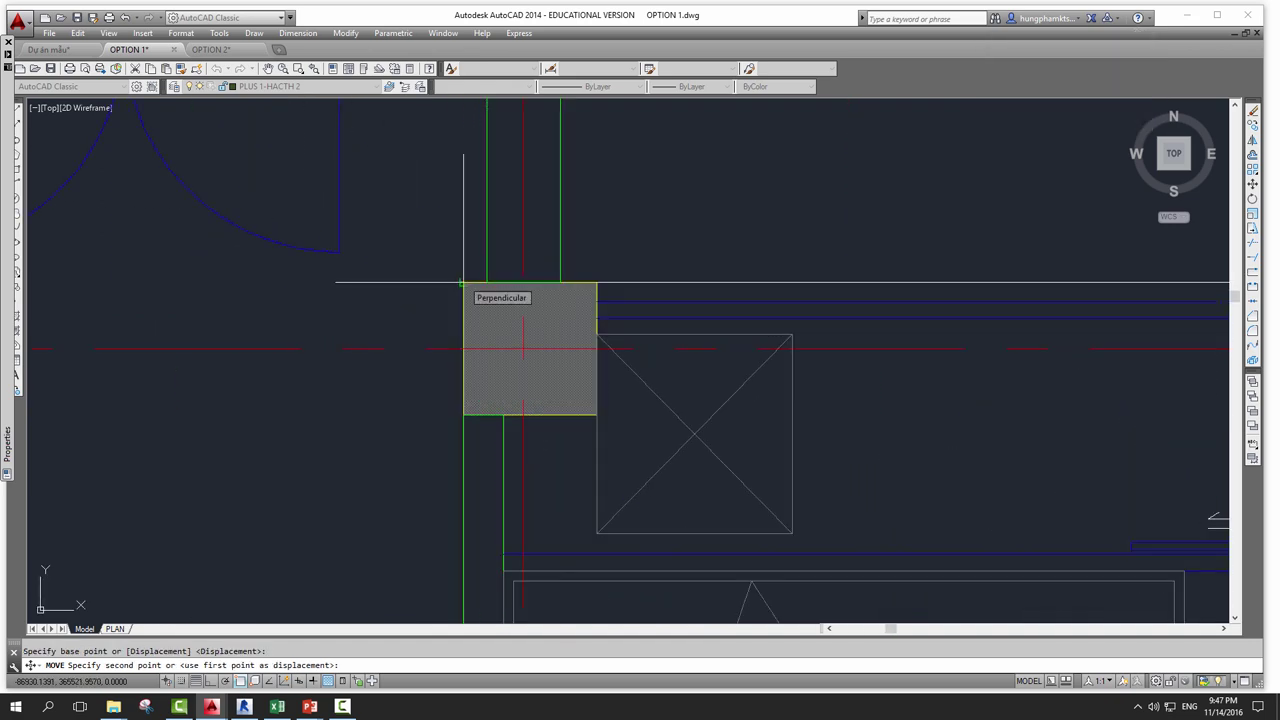
pyautogui.write('0,0')
pyautogui.press('Return')
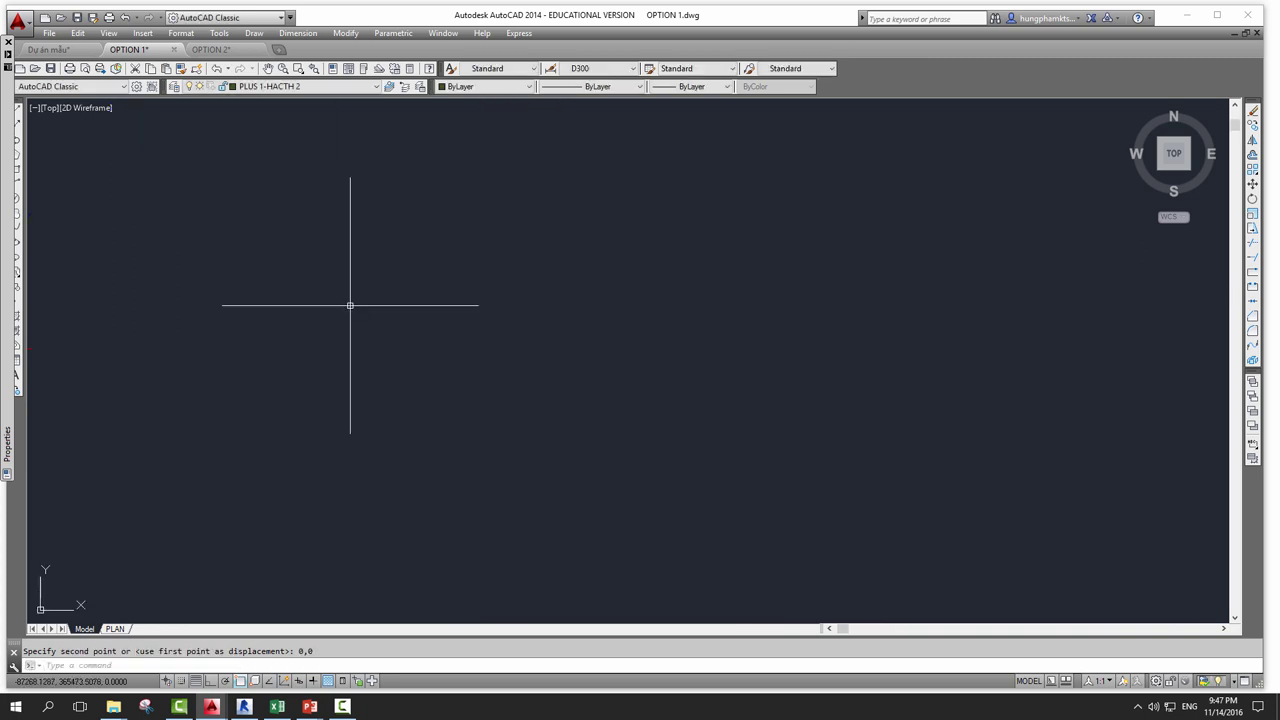
# Save OPTION 1, dismiss the Autodesk 360 warning, and close the drawing
pyautogui.hotkey('ctrl', 's')
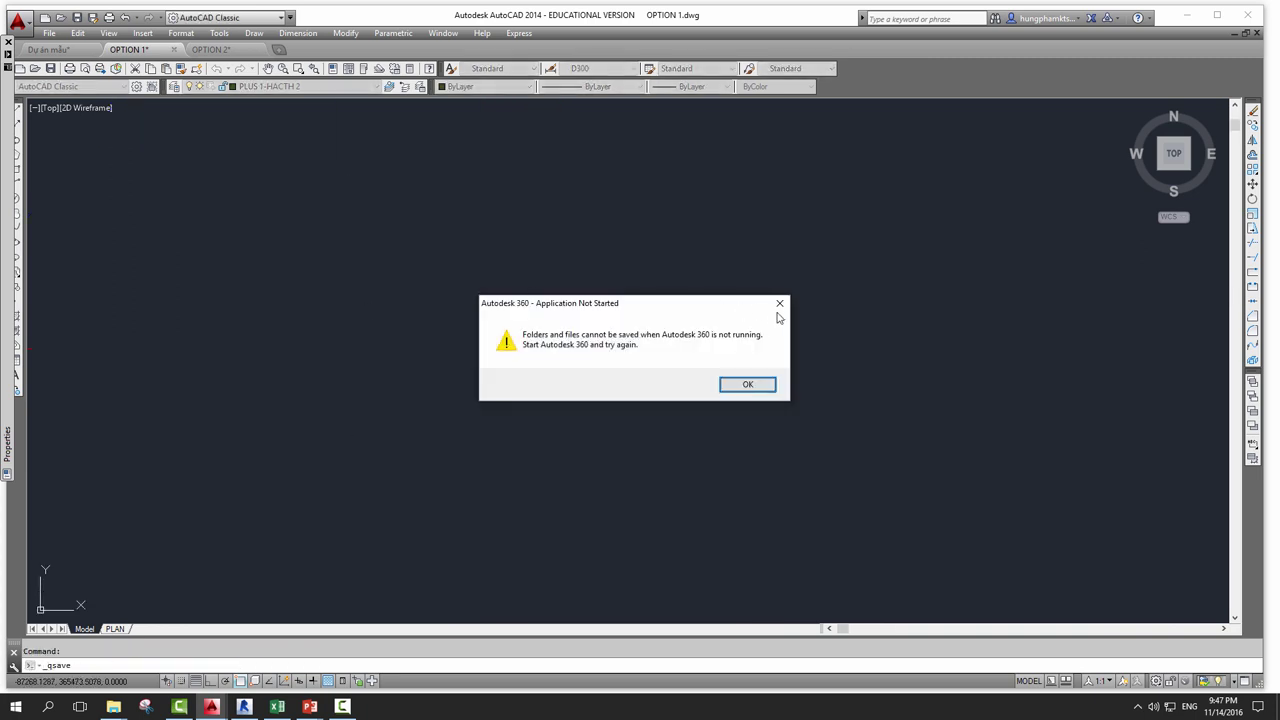
pyautogui.click(778, 305)
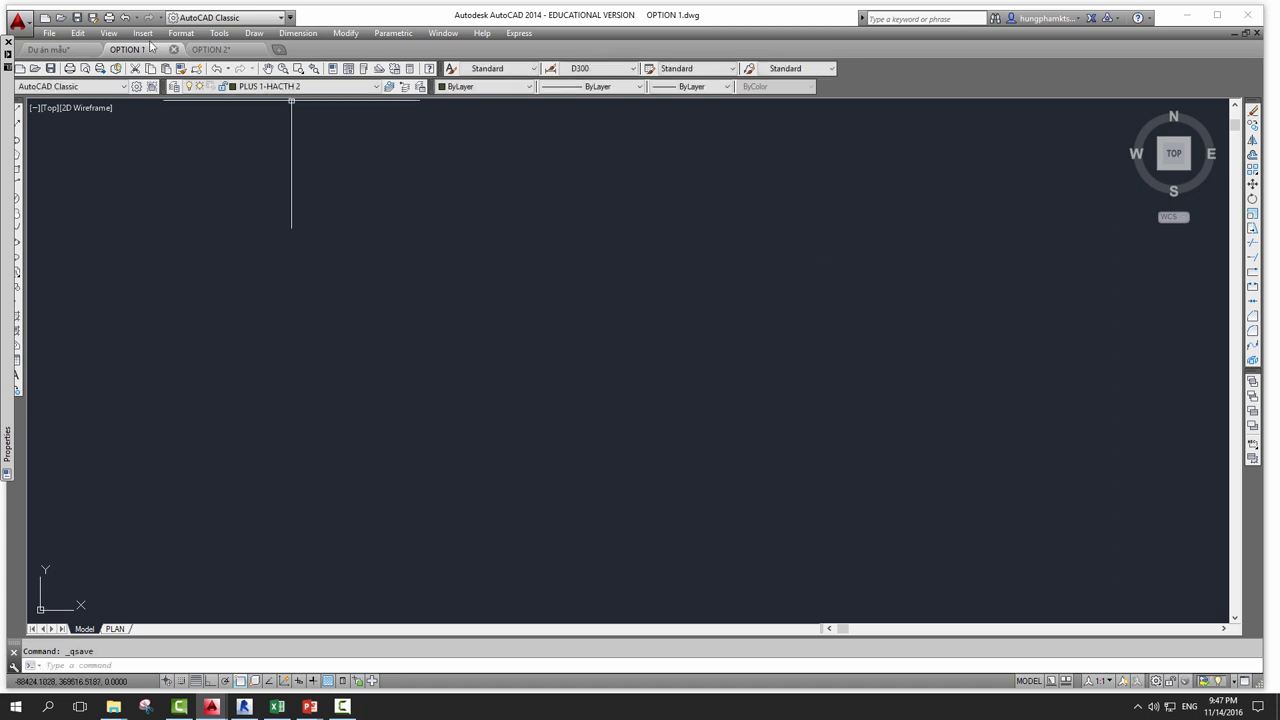
pyautogui.click(172, 49)
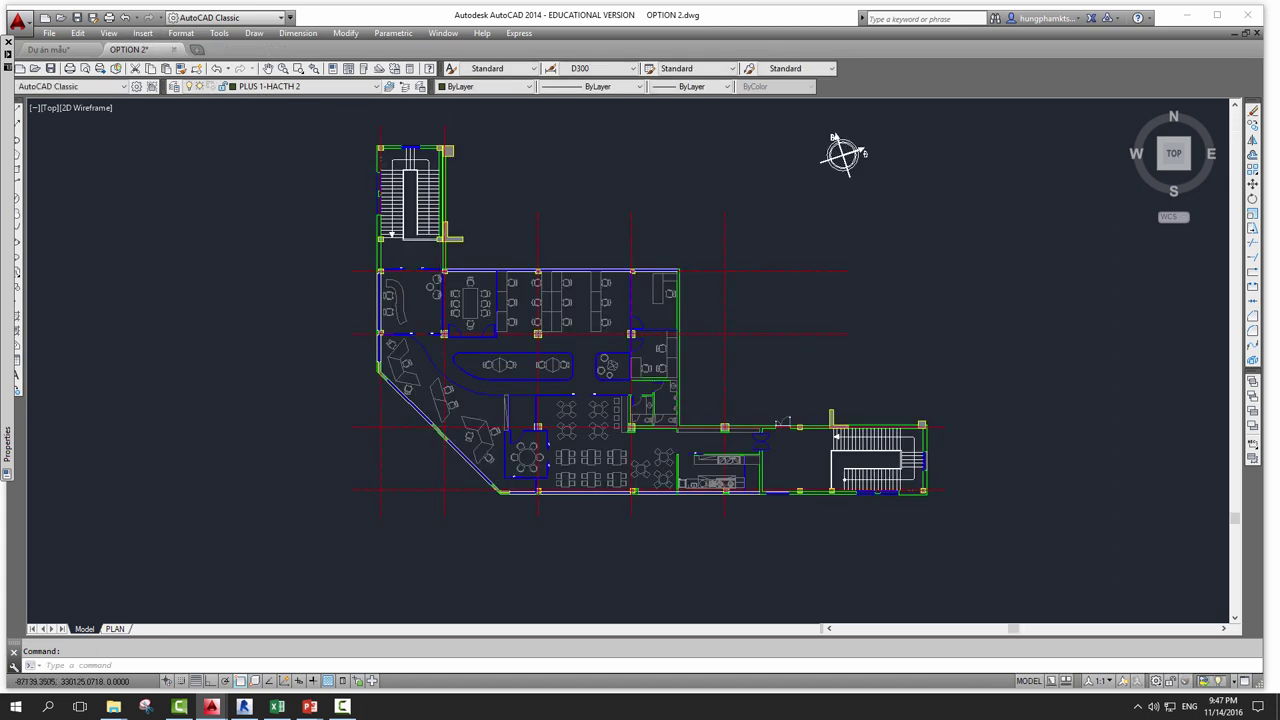
# Window-select all OPTION 2 objects and move them from the column corner to 0,0
pyautogui.scroll(-3, 573, 249)
pyautogui.click(300, 188)
pyautogui.click(734, 422)
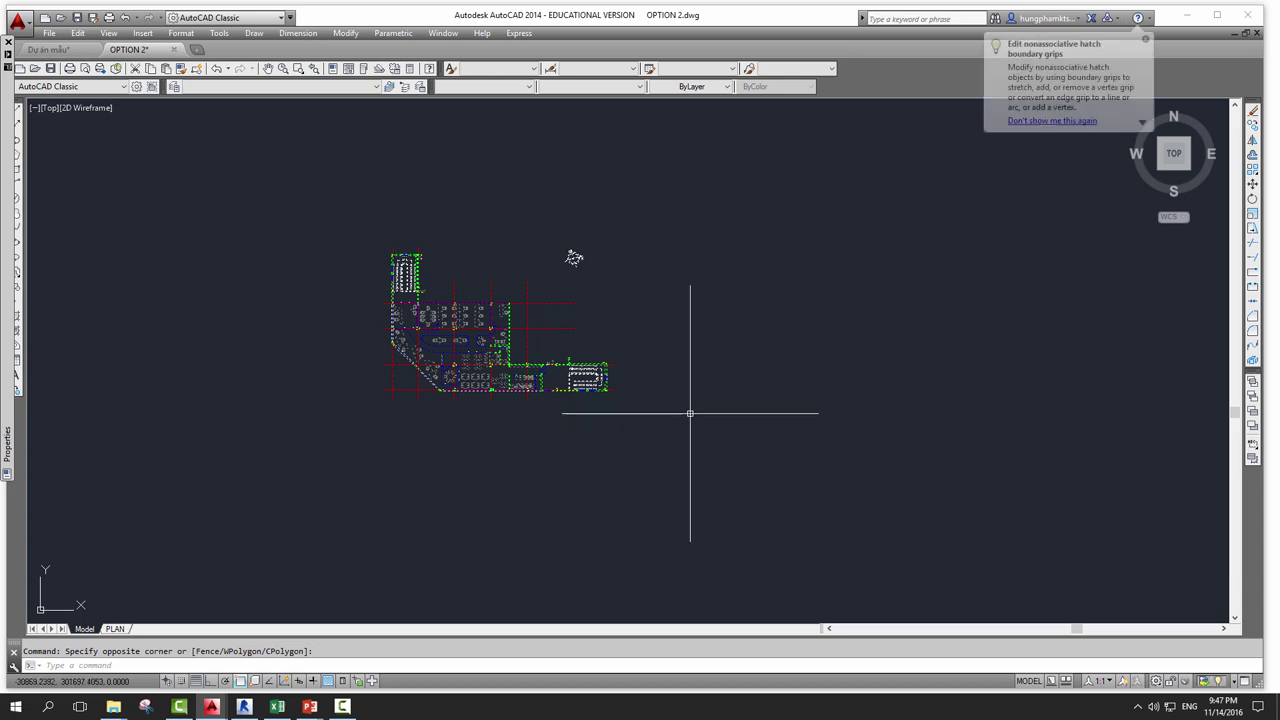
pyautogui.write('m')
pyautogui.press('Return')
pyautogui.scroll(3, 573, 257)
pyautogui.scroll(2, 871, 223)
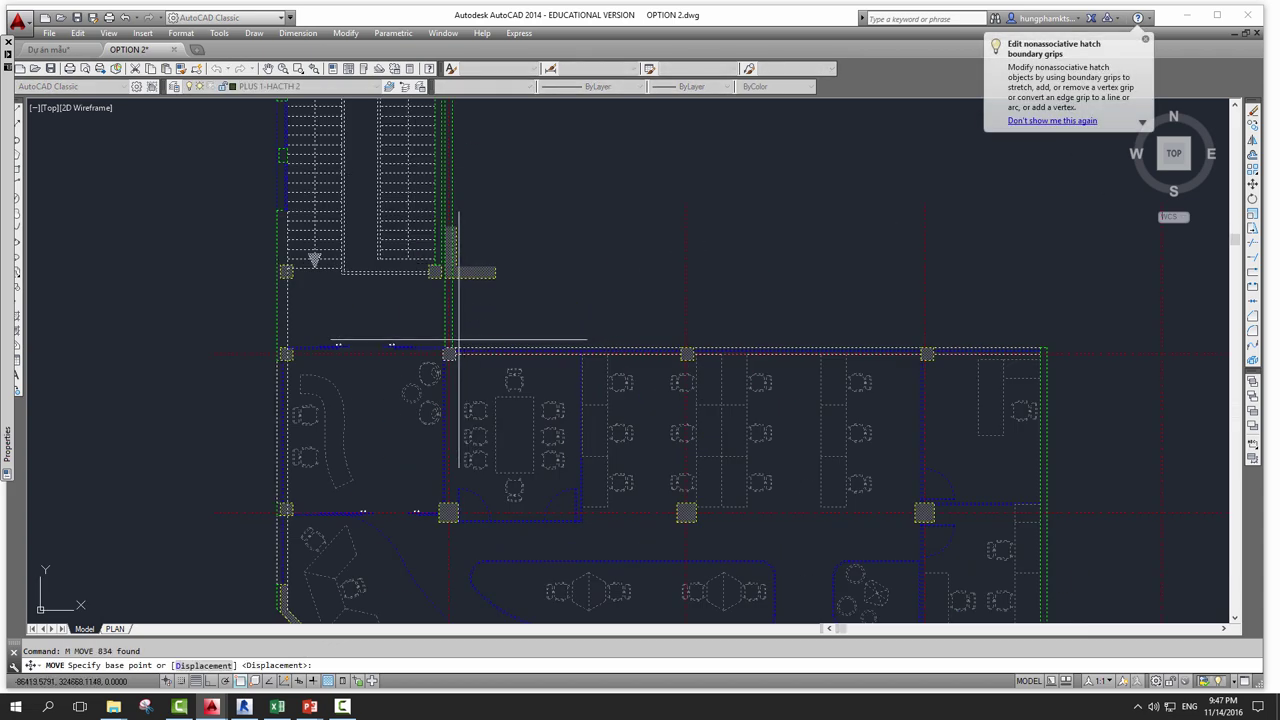
pyautogui.scroll(1, 440, 304)
pyautogui.scroll(4, 430, 300)
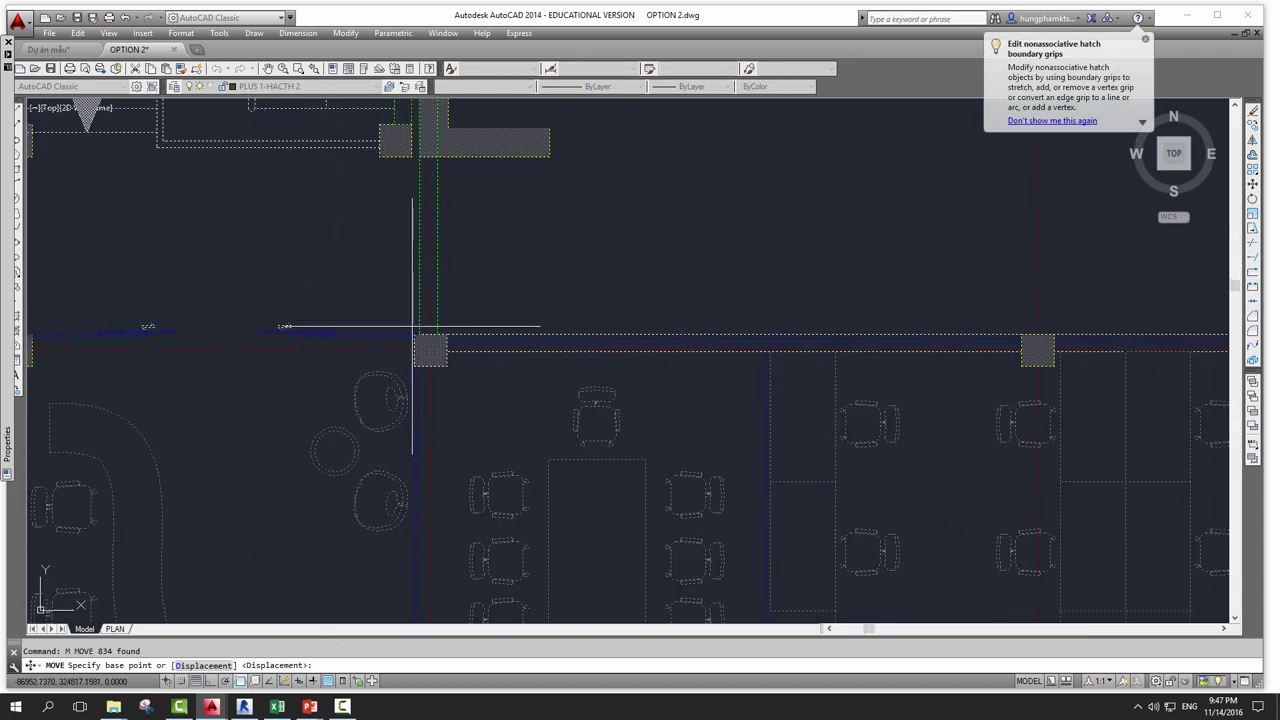
pyautogui.scroll(5, 410, 335)
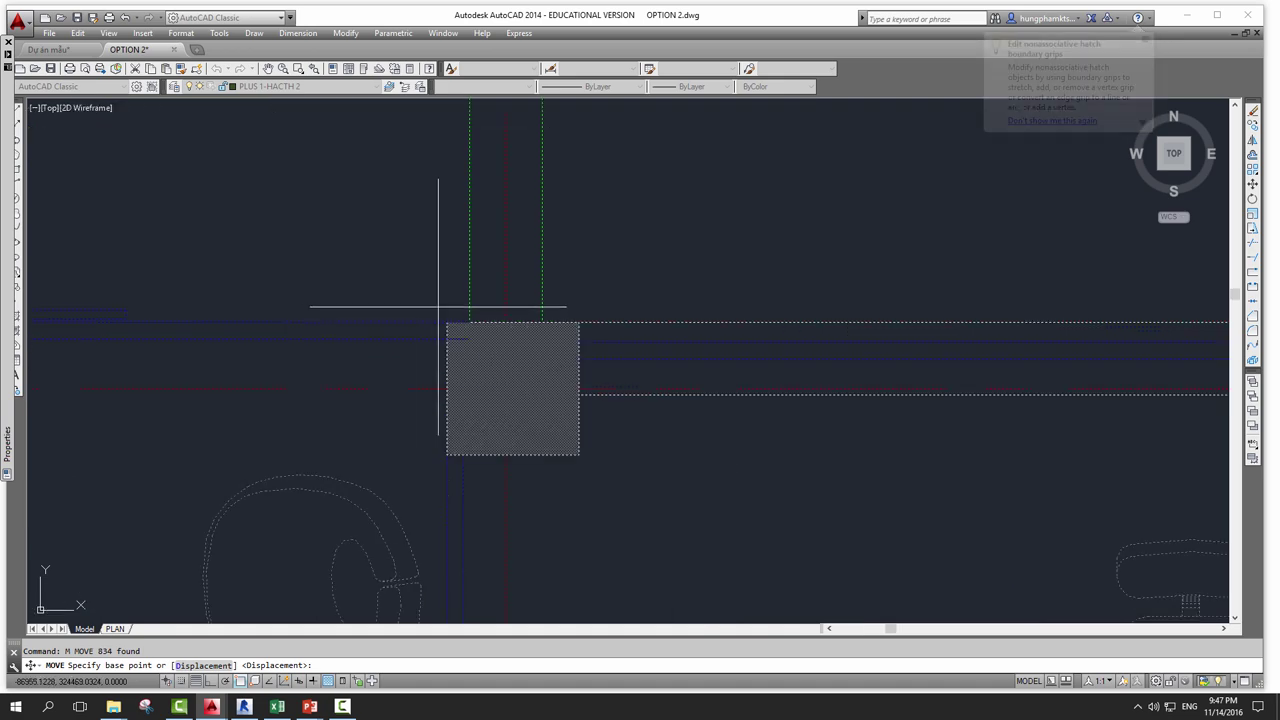
pyautogui.click(447, 323)
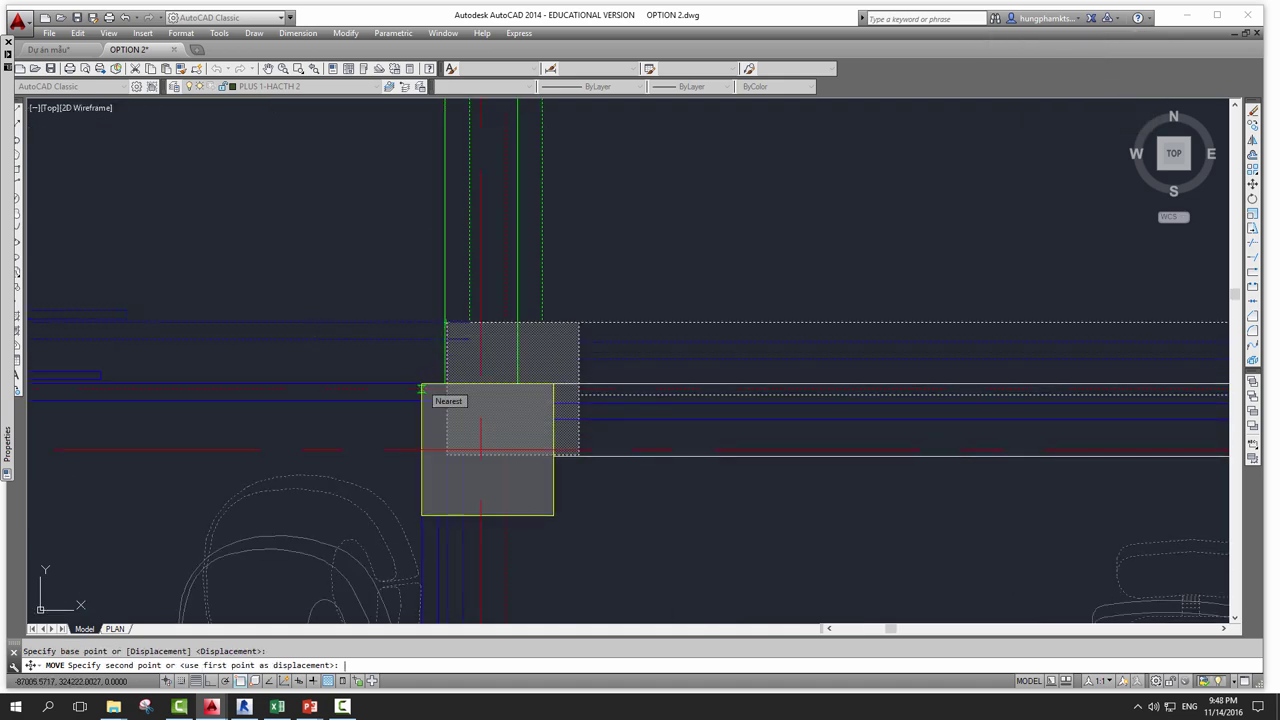
pyautogui.write('0')
pyautogui.press('Return')
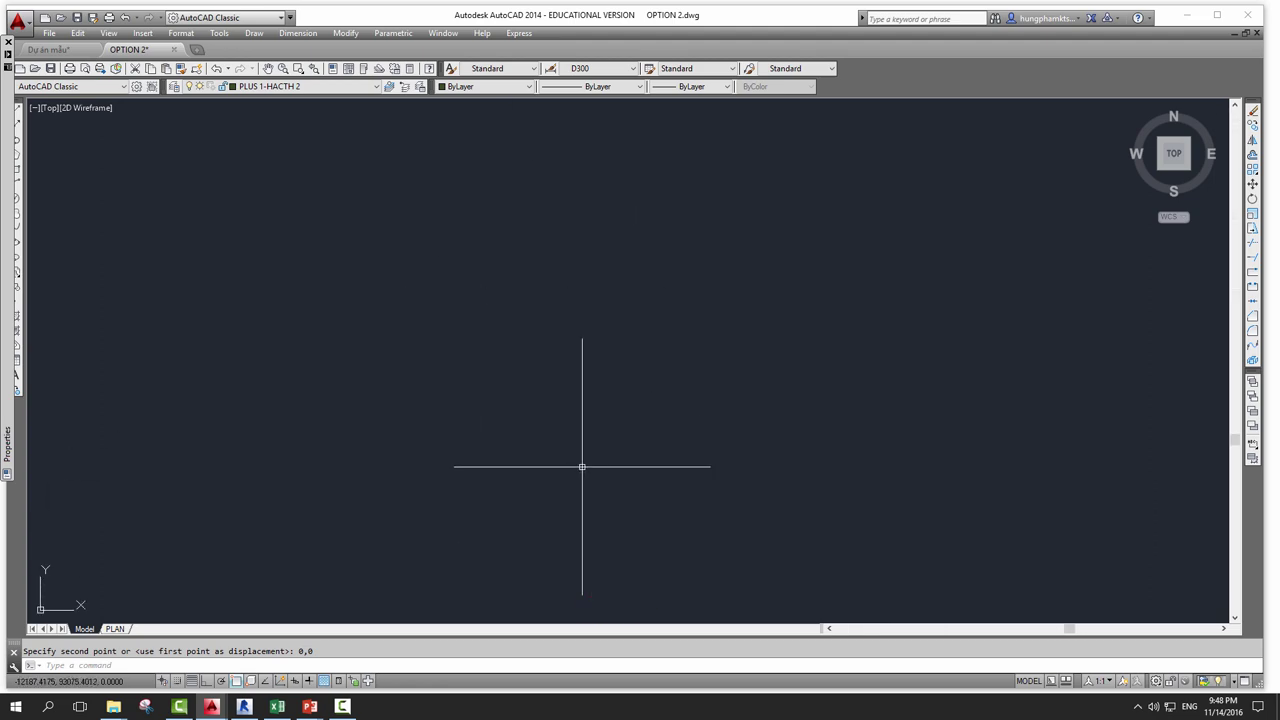
pyautogui.scroll(-10, 652, 470)
pyautogui.scroll(4, 586, 471)
pyautogui.scroll(5, 343, 300)
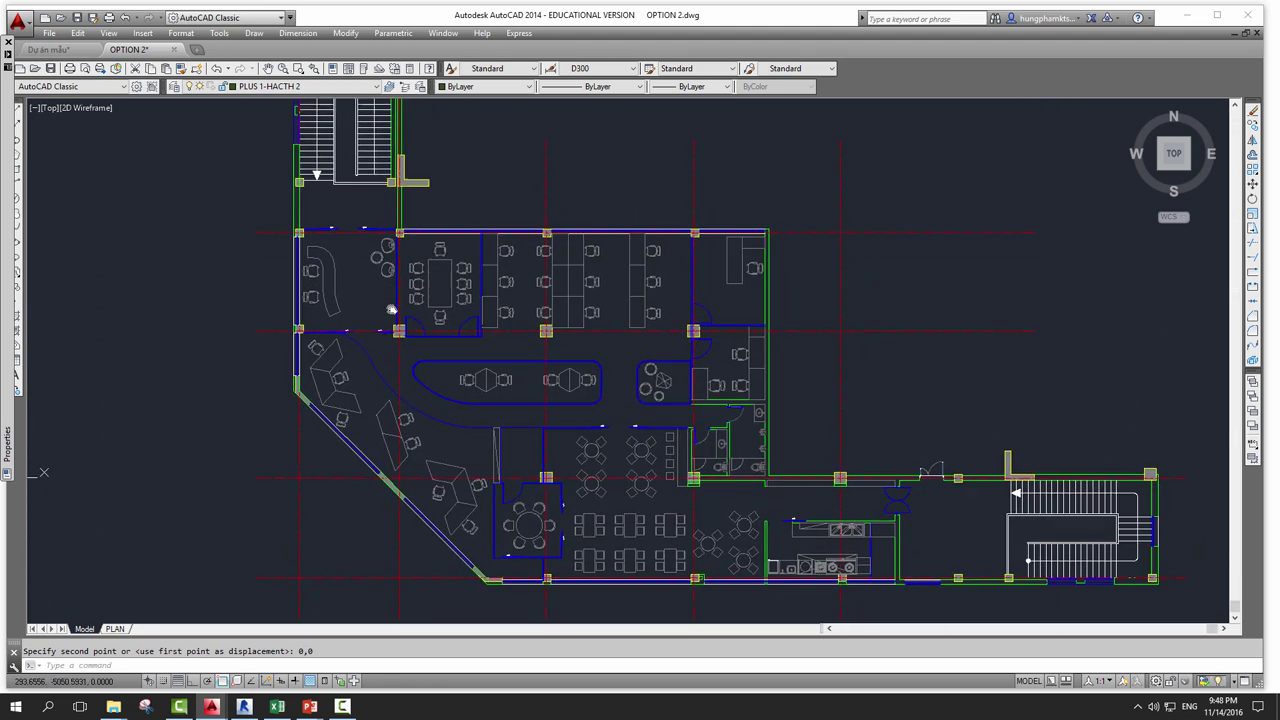
# Save the OPTION 2 drawing and dismiss the Autodesk 360 warning
pyautogui.hotkey('ctrl', 's')
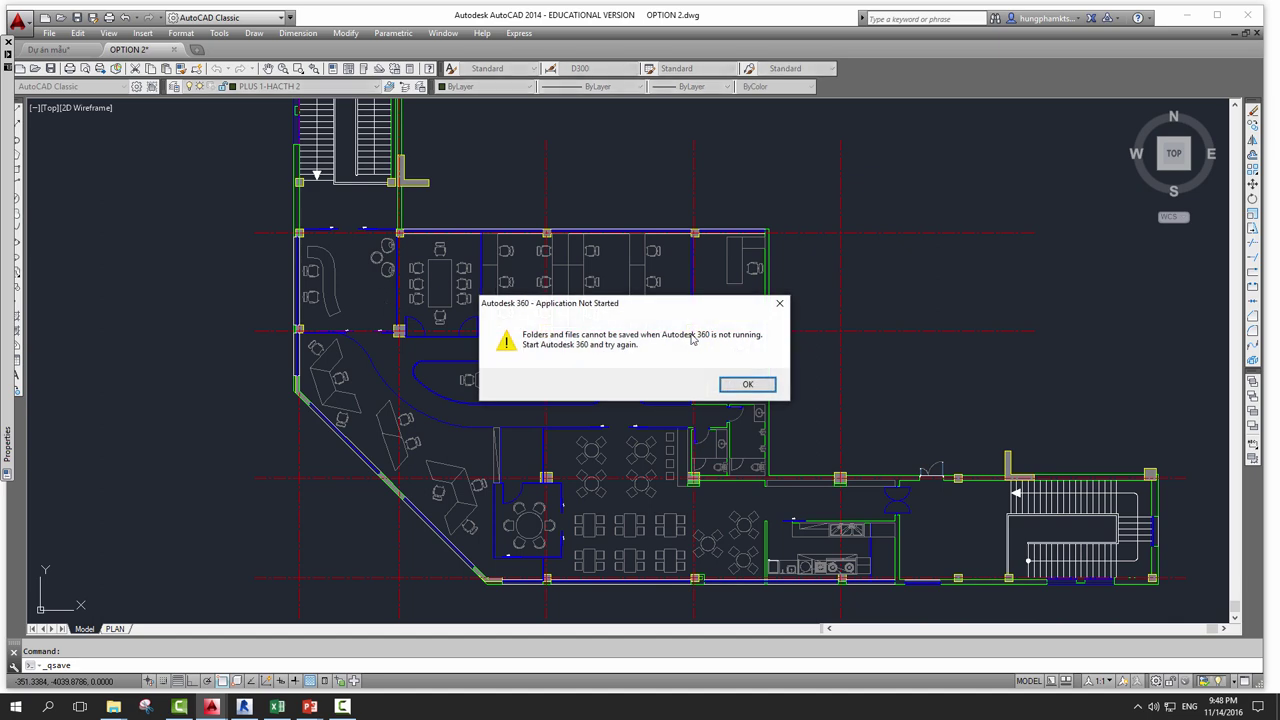
pyautogui.click(780, 303)
pyautogui.scroll(-1, 782, 303)
pyautogui.scroll(1, 600, 300)
pyautogui.scroll(-4, 375, 262)
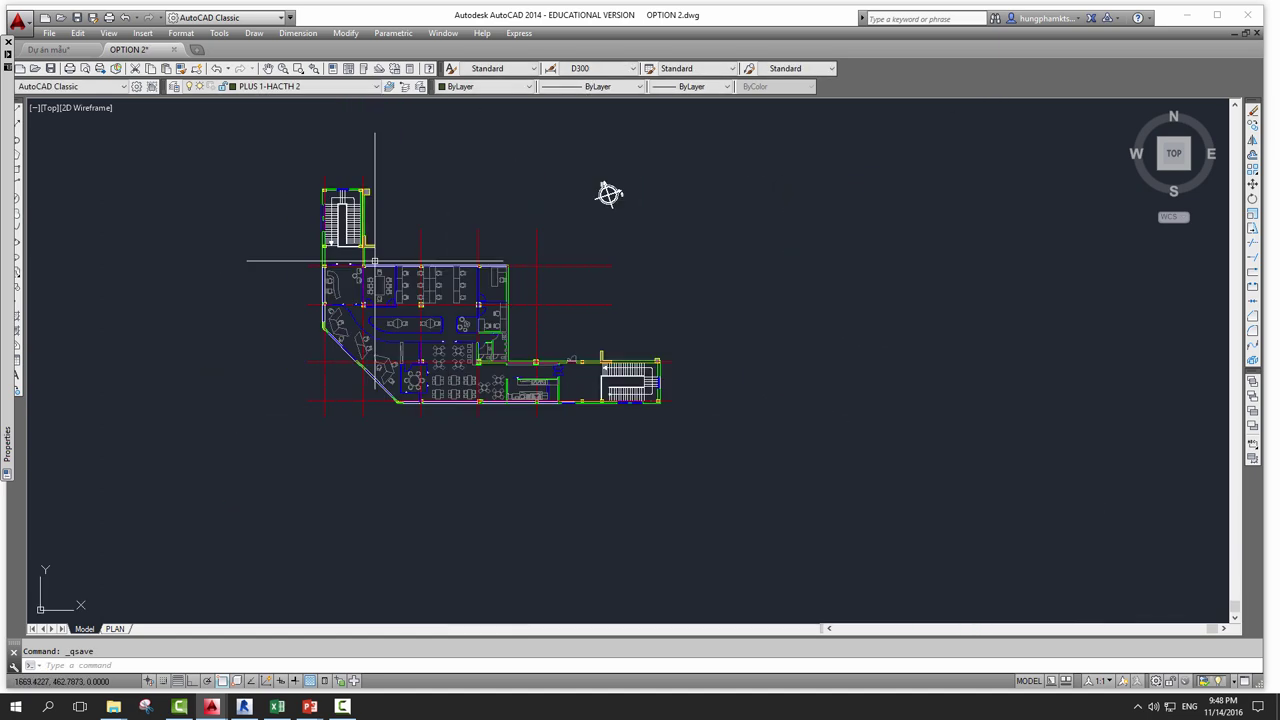